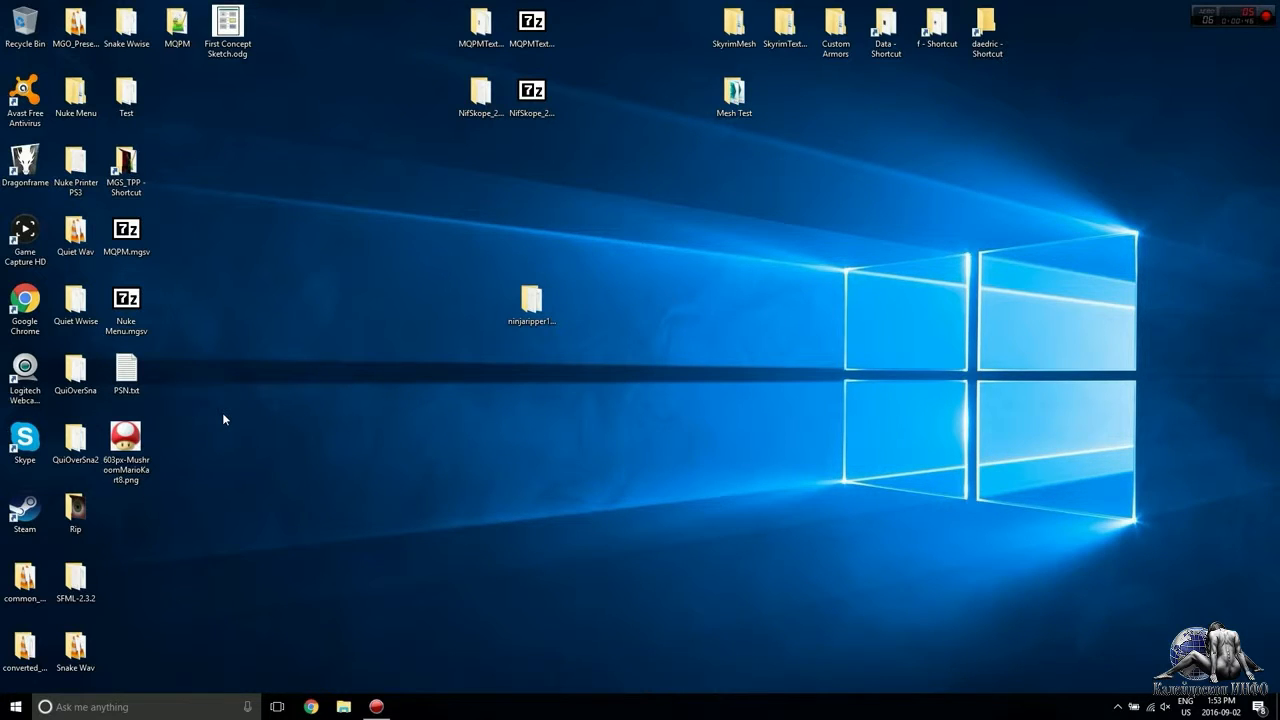
Step: Open the desktop image 603px-MushroomMarioKart8.png in paint.net
{"action": "right_click", "coordinate": [141, 432]}
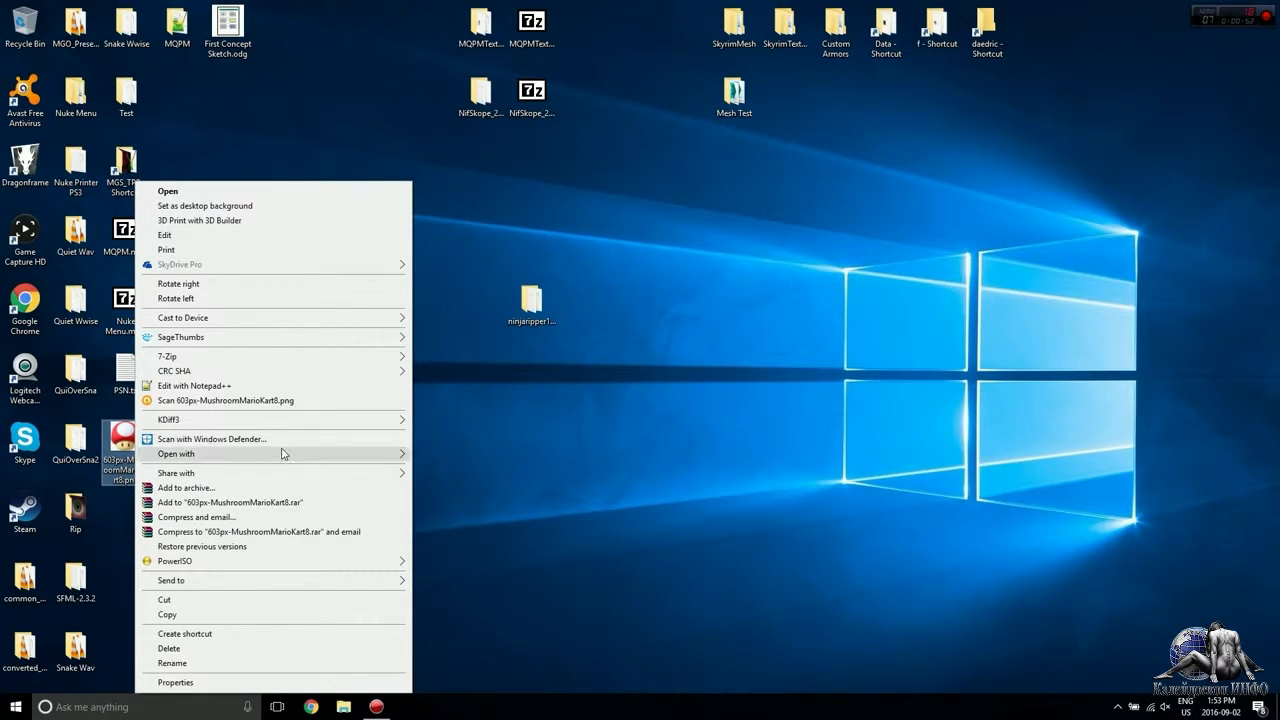
{"action": "mouse_move", "coordinate": [340, 453]}
{"action": "left_click", "coordinate": [452, 470]}
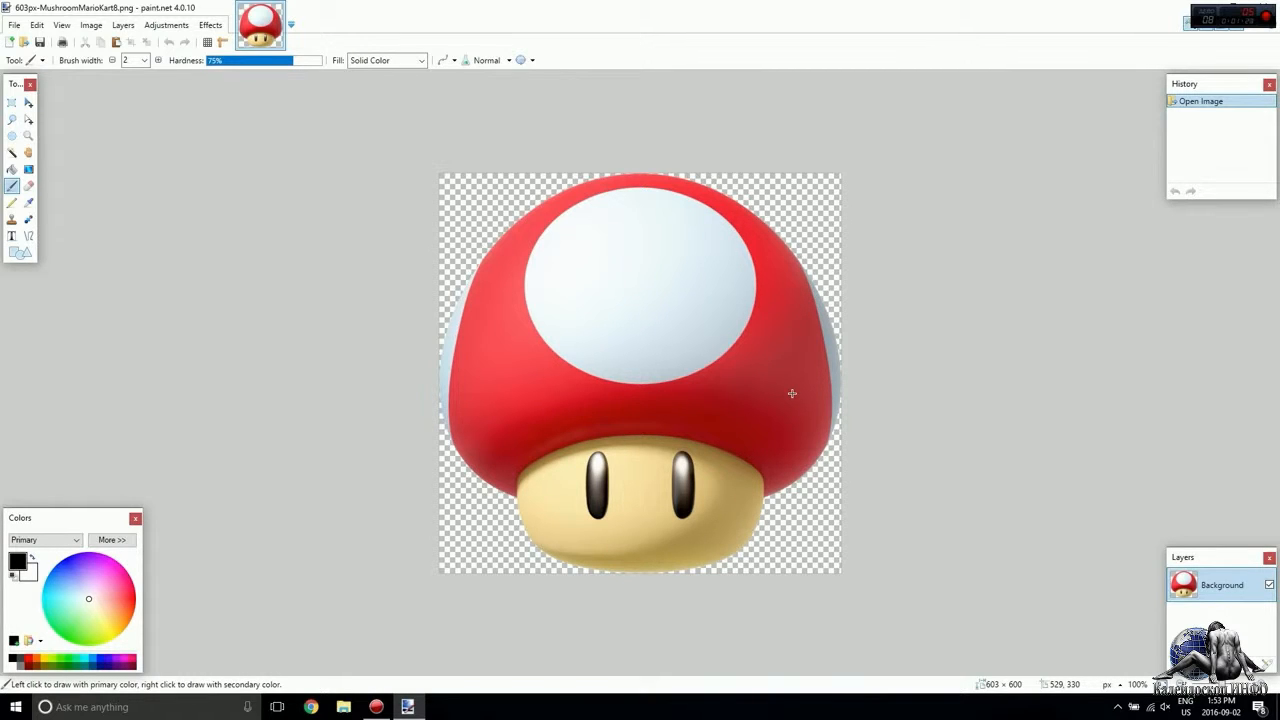
Step: Resize the mushroom image to a width of 512 pixels with the aspect ratio maintained
{"action": "left_click", "coordinate": [93, 26]}
{"action": "left_click", "coordinate": [105, 57]}
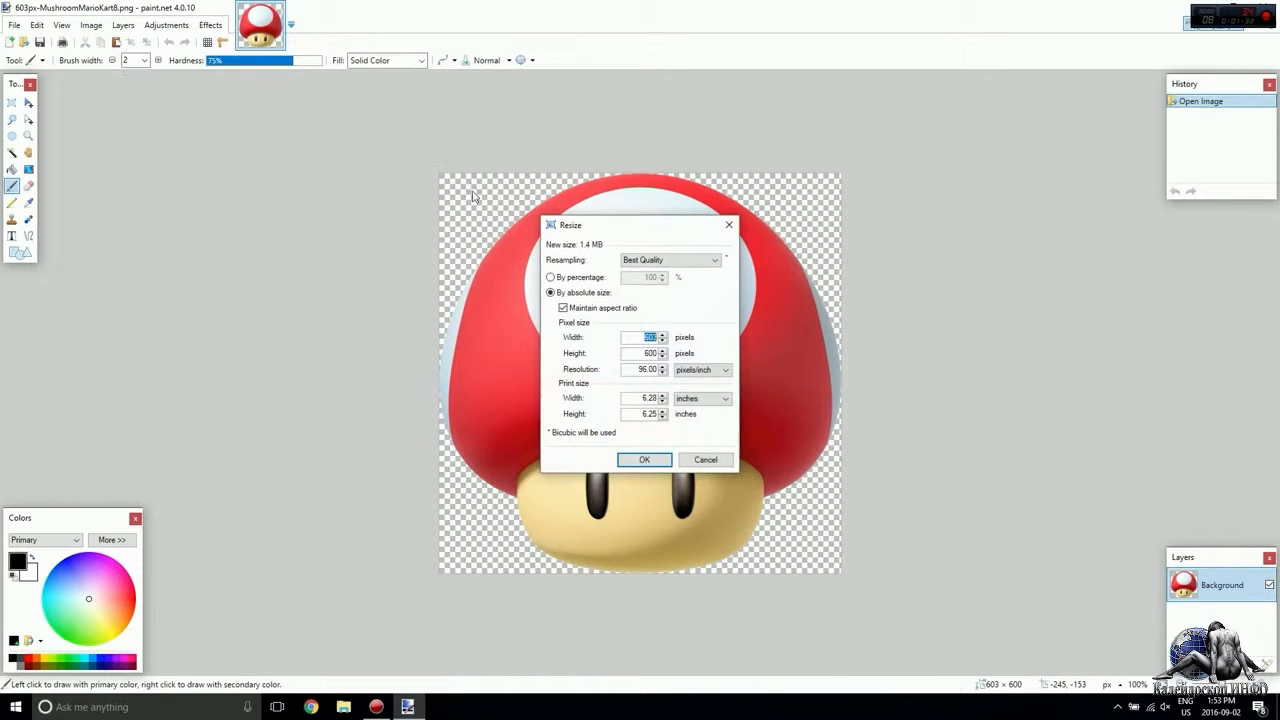
{"action": "type", "text": "512"}
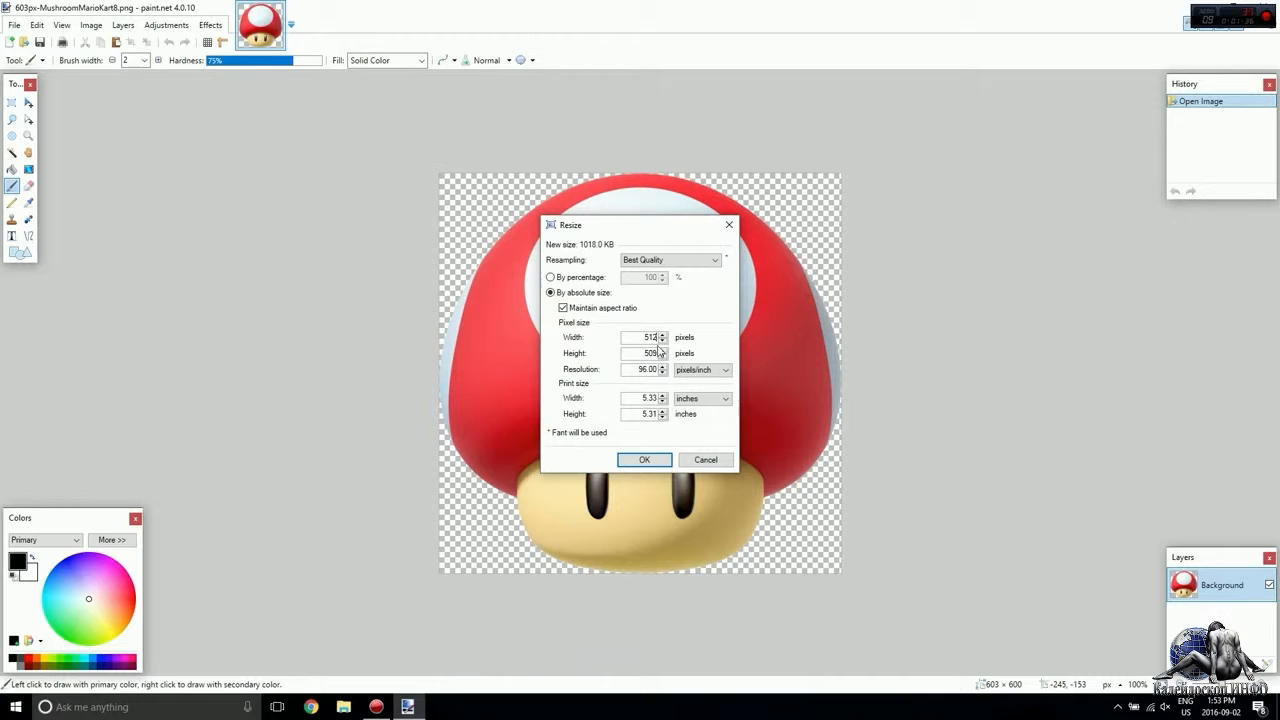
{"action": "left_click", "coordinate": [643, 462]}
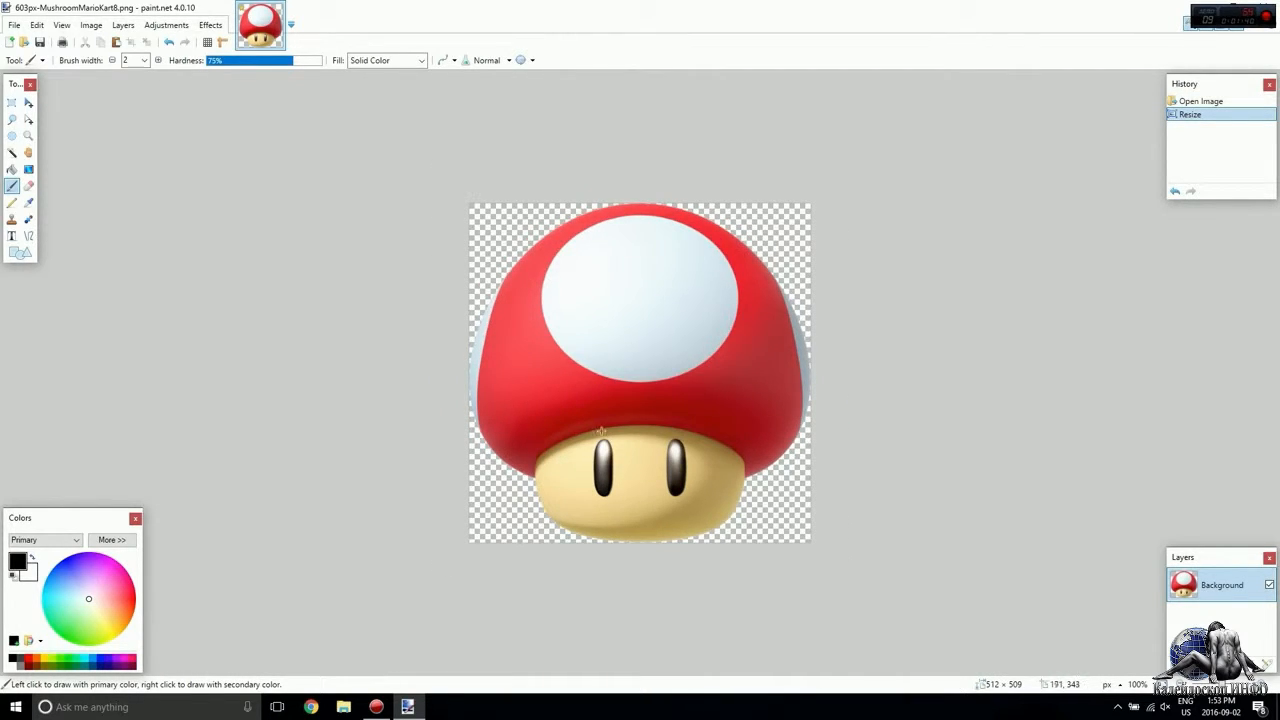
Step: Make the secondary color fully transparent with an opacity of 0, leaving the primary color active
{"action": "left_click", "coordinate": [31, 576]}
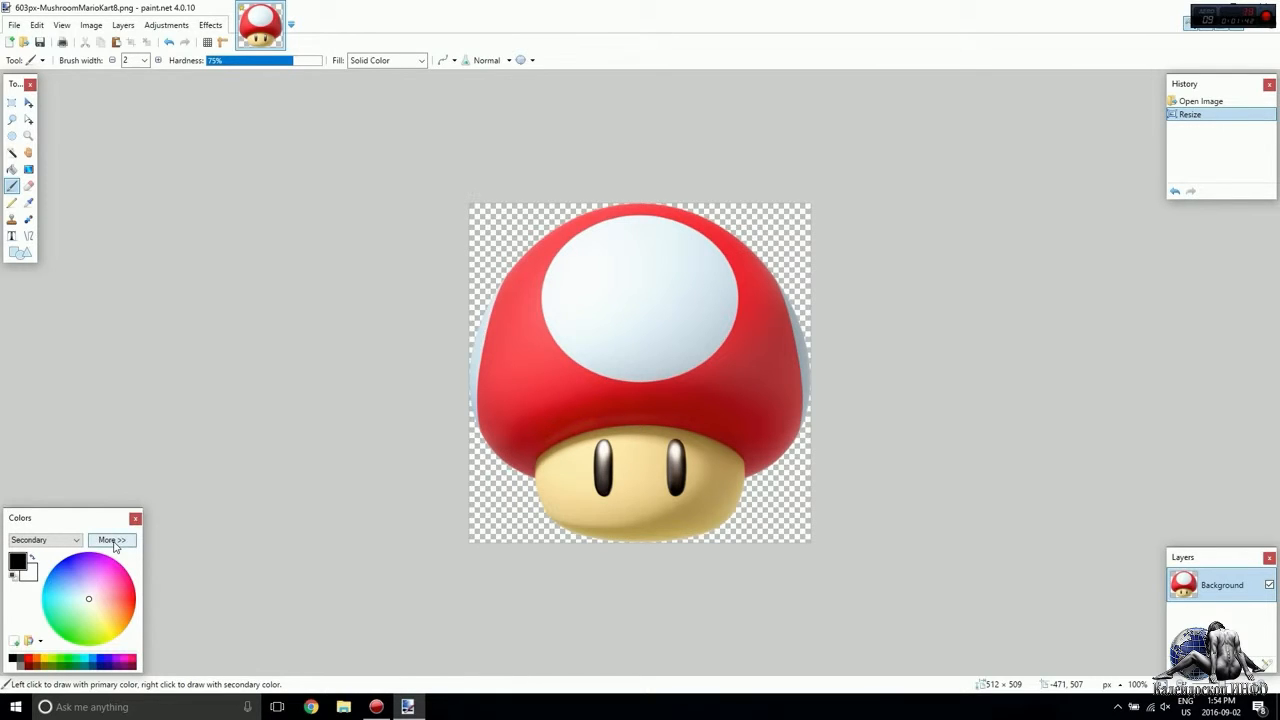
{"action": "left_click", "coordinate": [112, 540]}
{"action": "left_click_drag", "start_coordinate": [209, 657], "coordinate": [152, 658]}
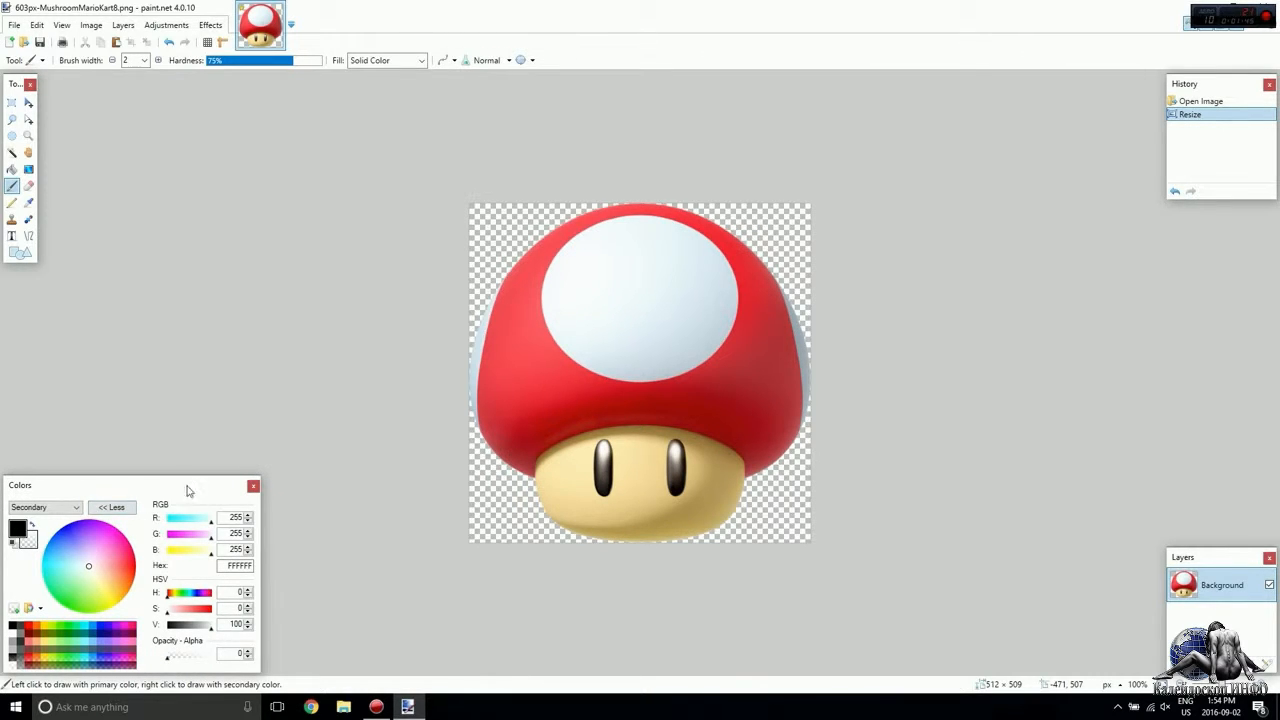
{"action": "left_click", "coordinate": [19, 532]}
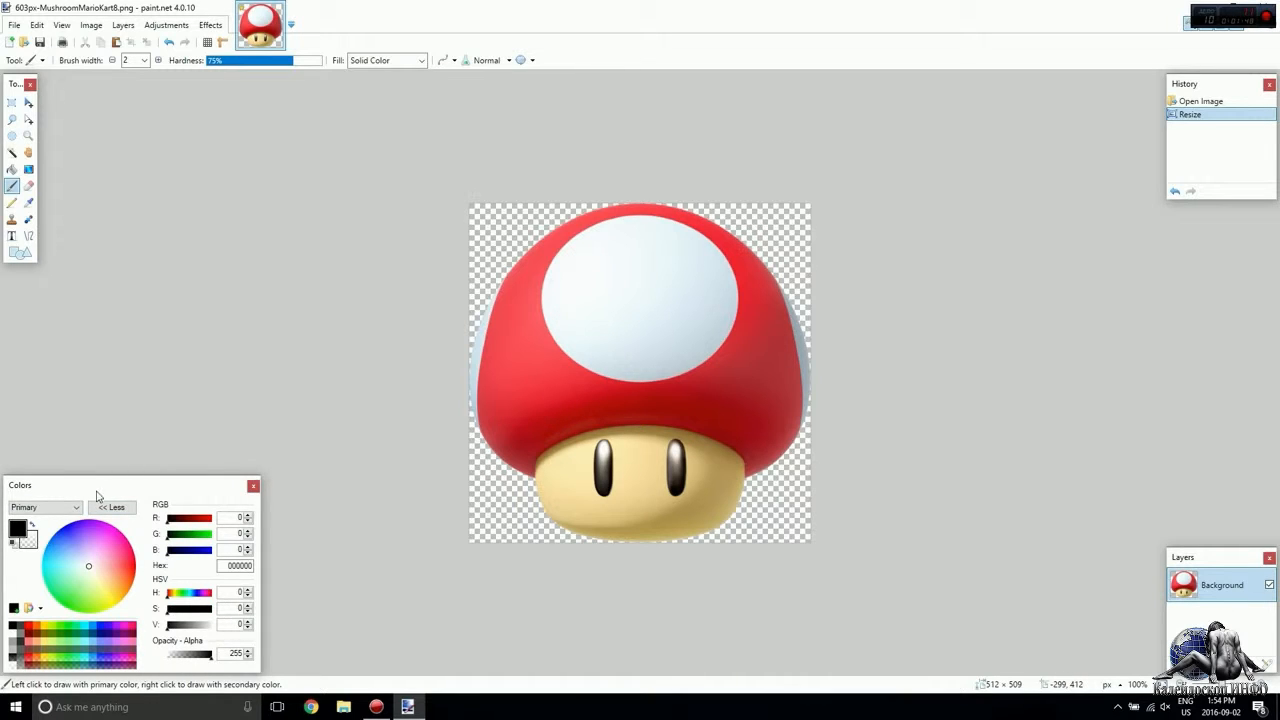
{"action": "left_click", "coordinate": [110, 507]}
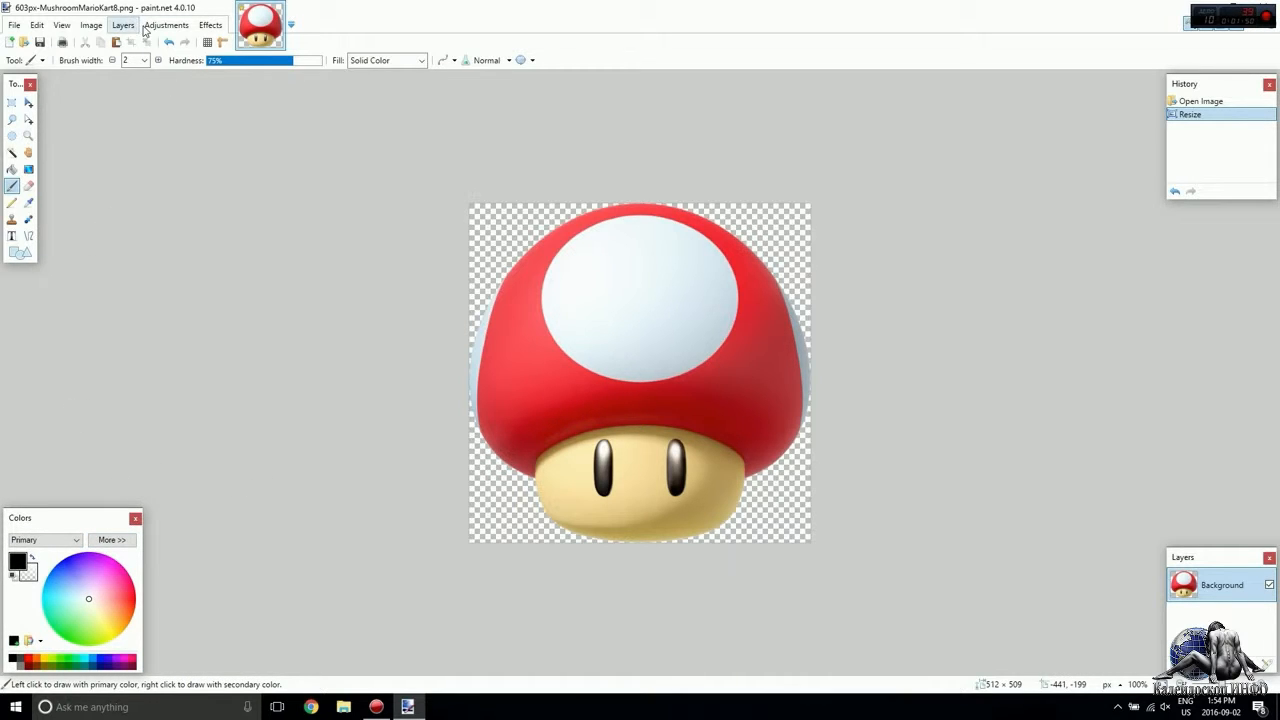
Step: Set the canvas height to 512 pixels with the image anchored in the middle
{"action": "left_click", "coordinate": [91, 25]}
{"action": "left_click", "coordinate": [114, 81]}
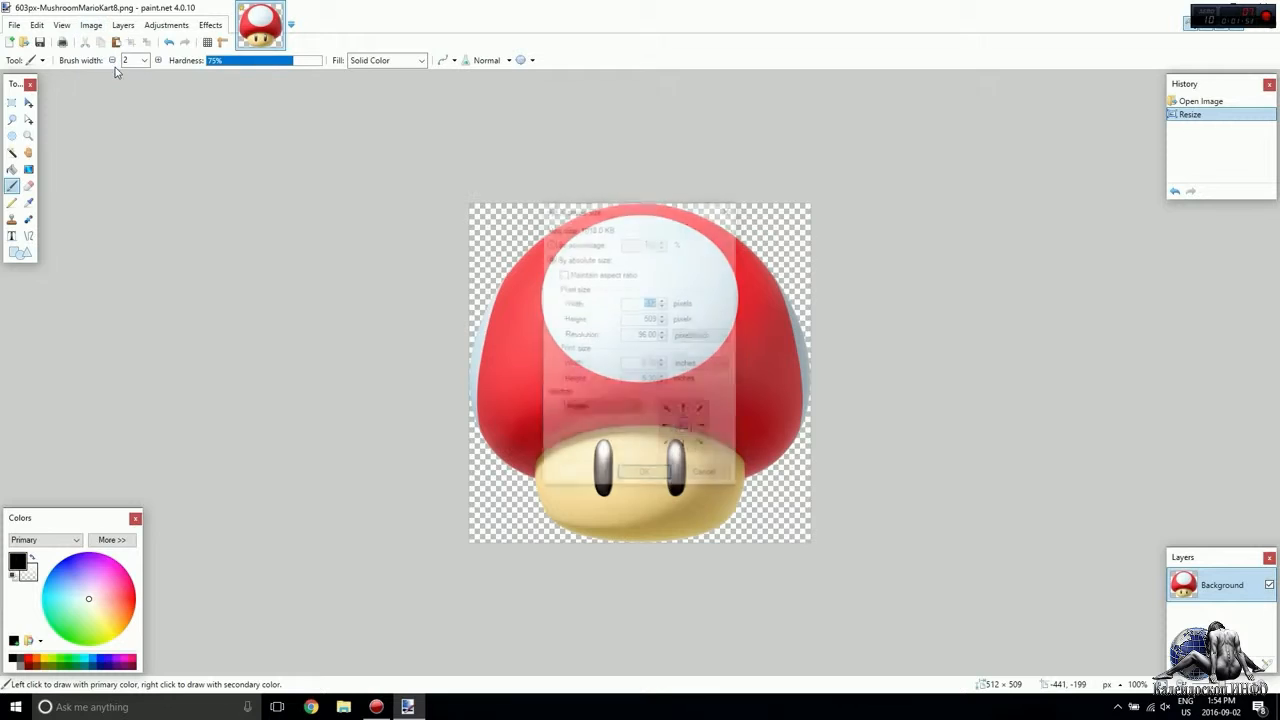
{"action": "left_click", "coordinate": [646, 318]}
{"action": "left_click_drag", "start_coordinate": [646, 318], "coordinate": [733, 322]}
{"action": "type", "text": "512"}
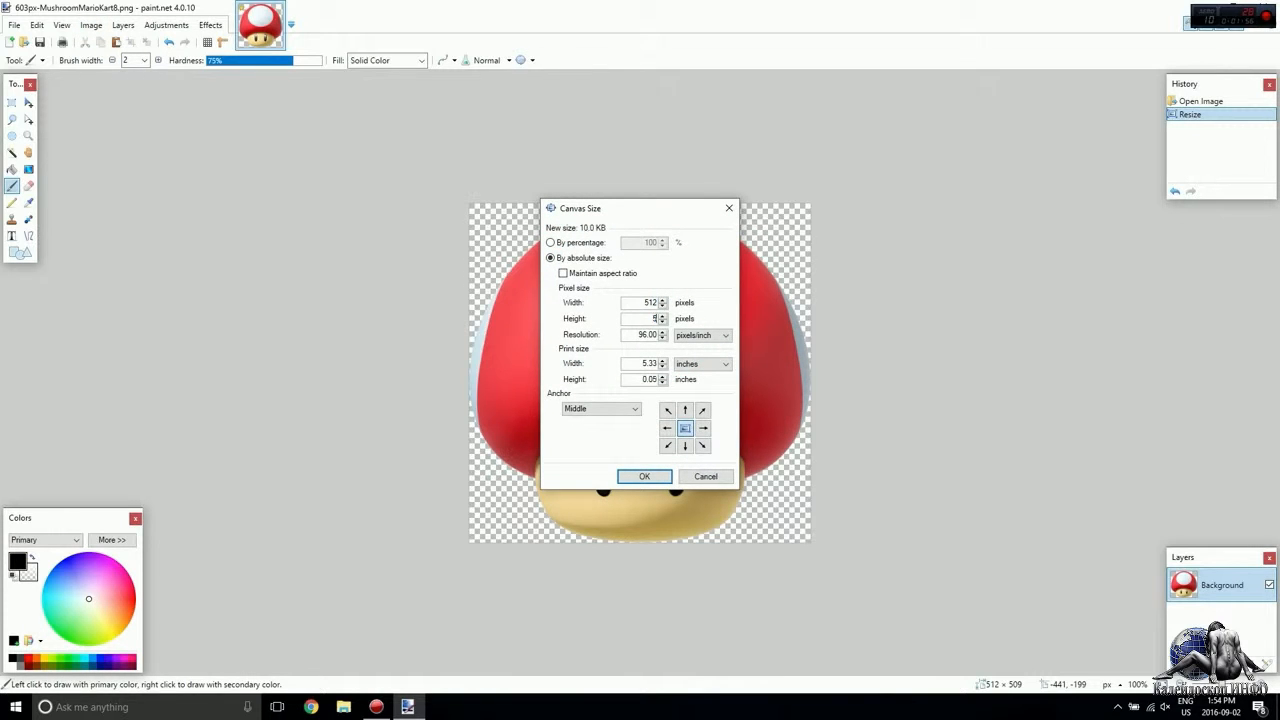
{"action": "left_click", "coordinate": [644, 477]}
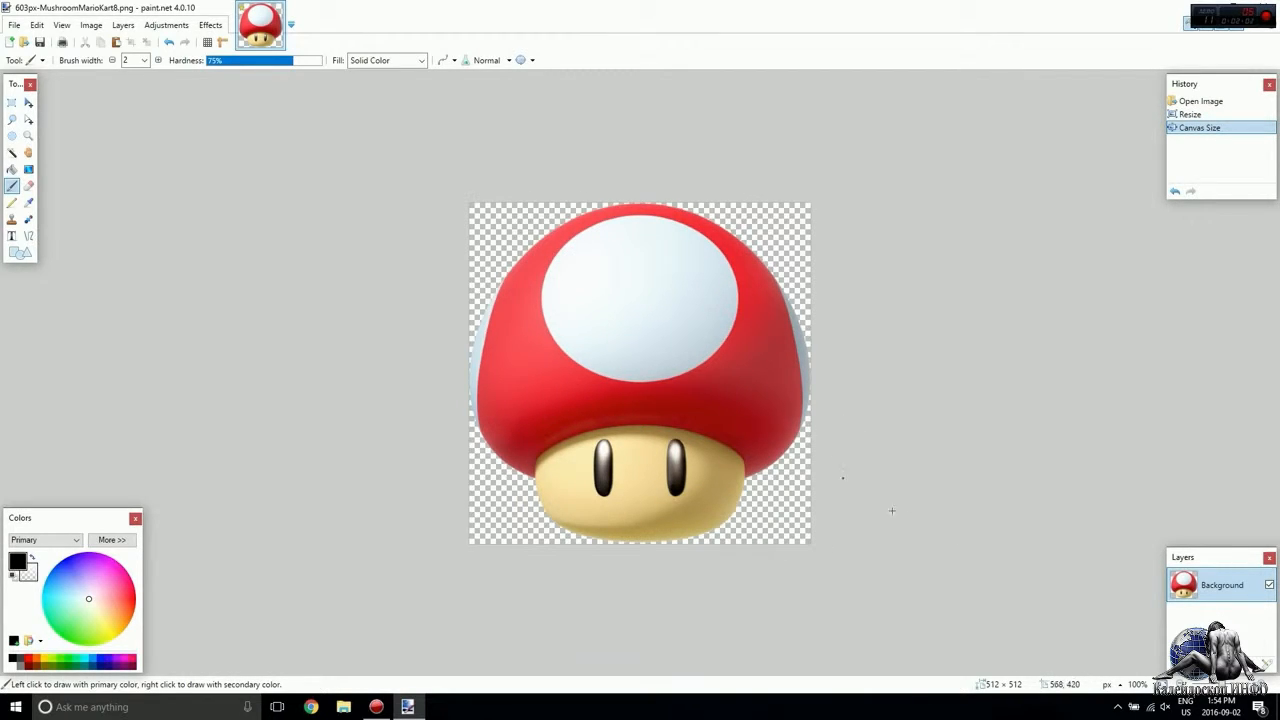
Step: Add a new layer beneath the mushroom layer and flood-fill it with solid blue
{"action": "left_click", "coordinate": [1175, 667]}
{"action": "left_click_drag", "start_coordinate": [1214, 615], "coordinate": [1215, 582]}
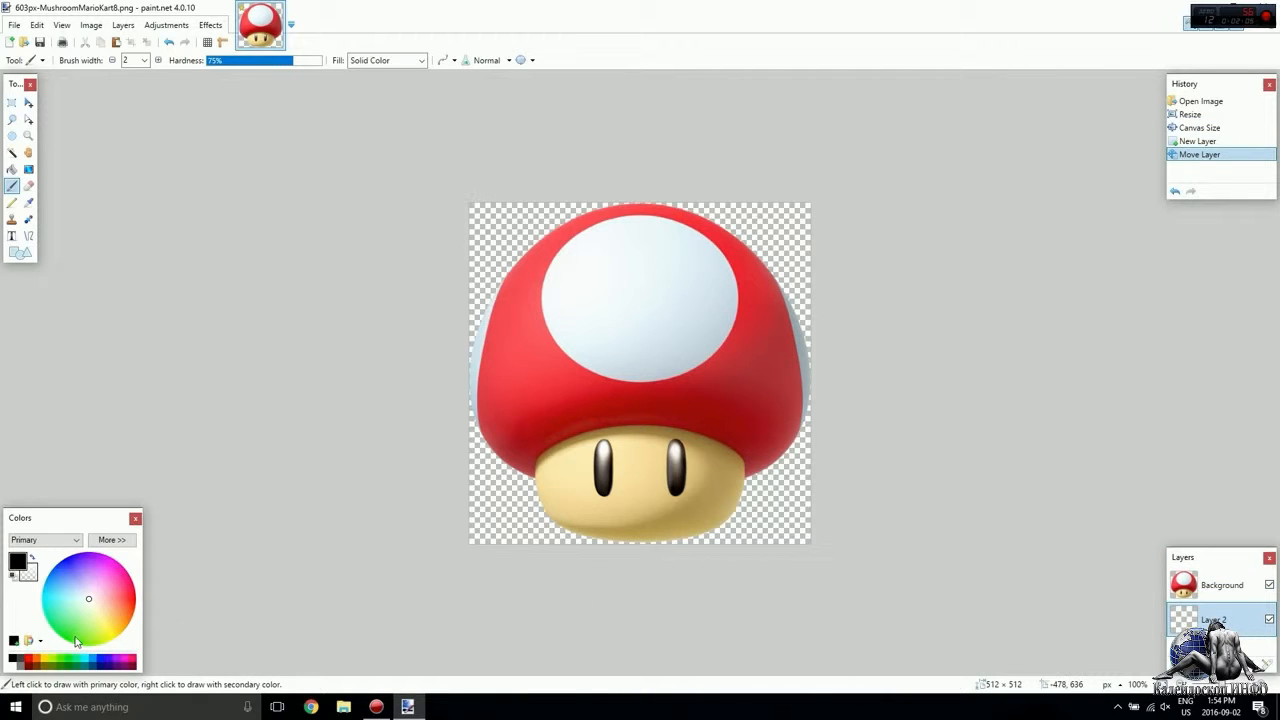
{"action": "left_click", "coordinate": [97, 663]}
{"action": "left_click", "coordinate": [12, 169]}
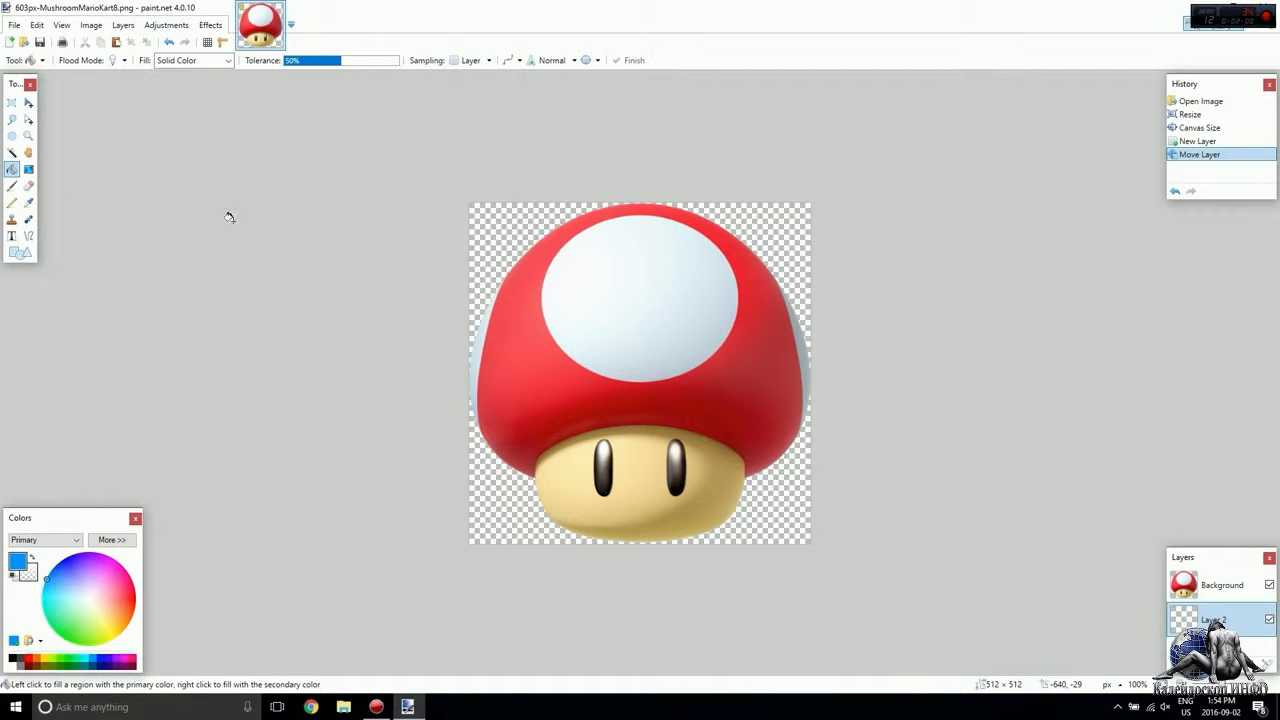
{"action": "left_click", "coordinate": [503, 231]}
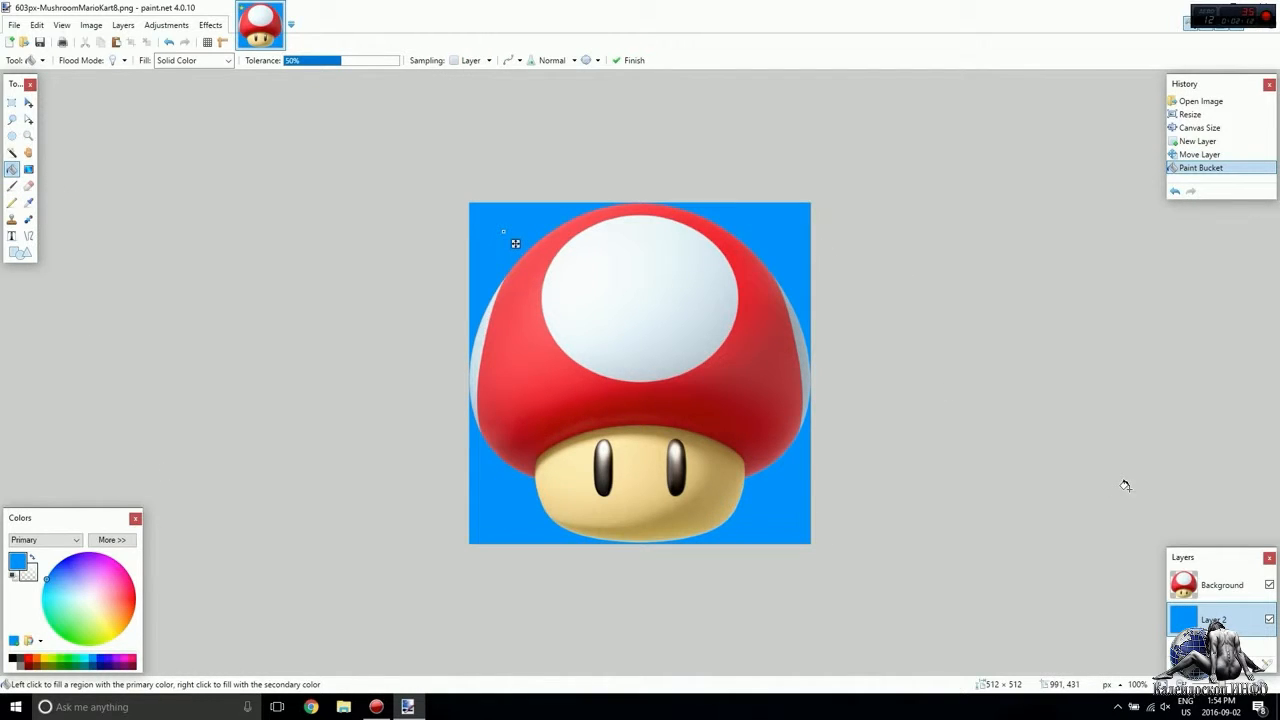
Step: Merge the mushroom layer down onto the blue layer
{"action": "left_click", "coordinate": [1214, 592]}
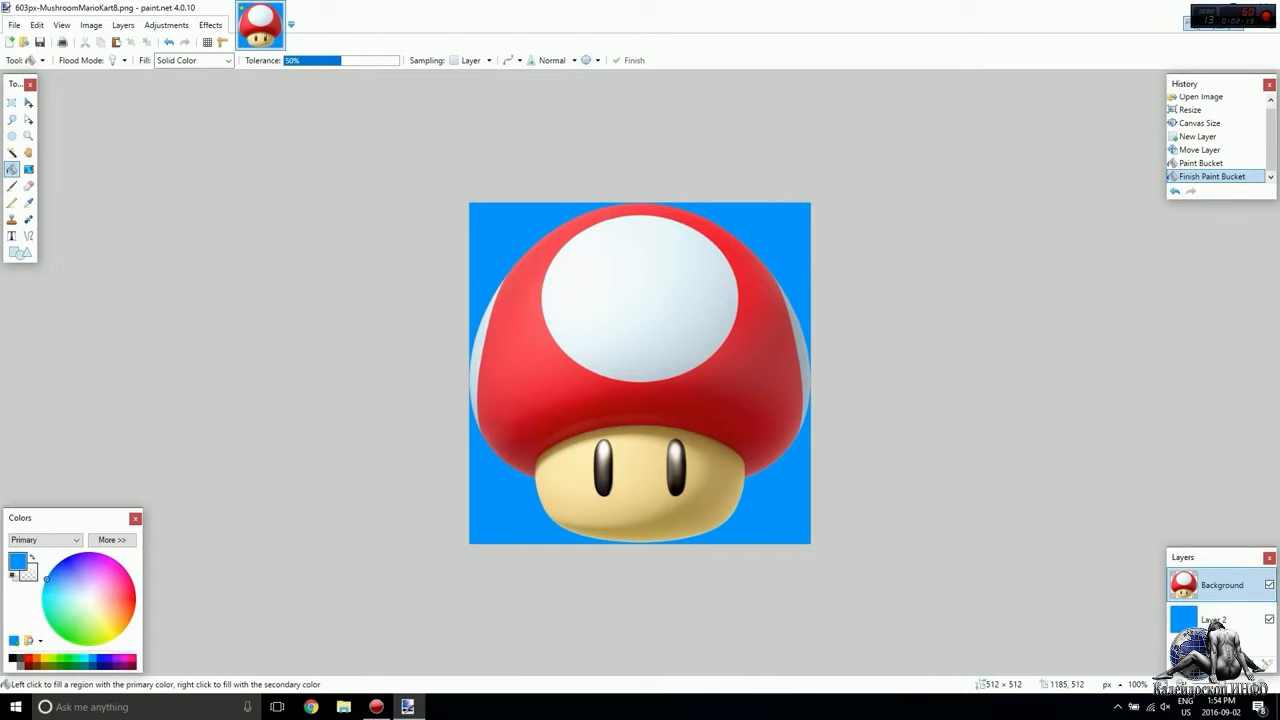
{"action": "left_click", "coordinate": [1221, 664]}
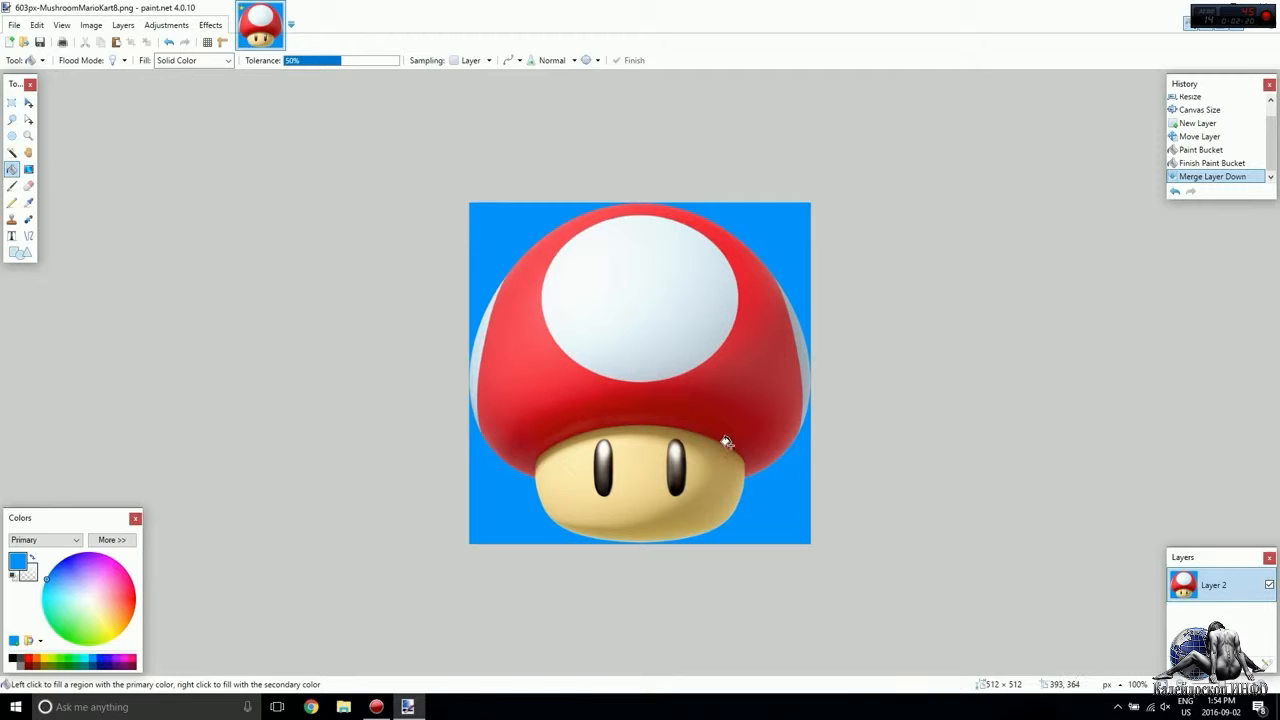
Step: Launch GIMP, and back in paint.net select and copy the entire merged image
{"action": "left_click", "coordinate": [15, 706]}
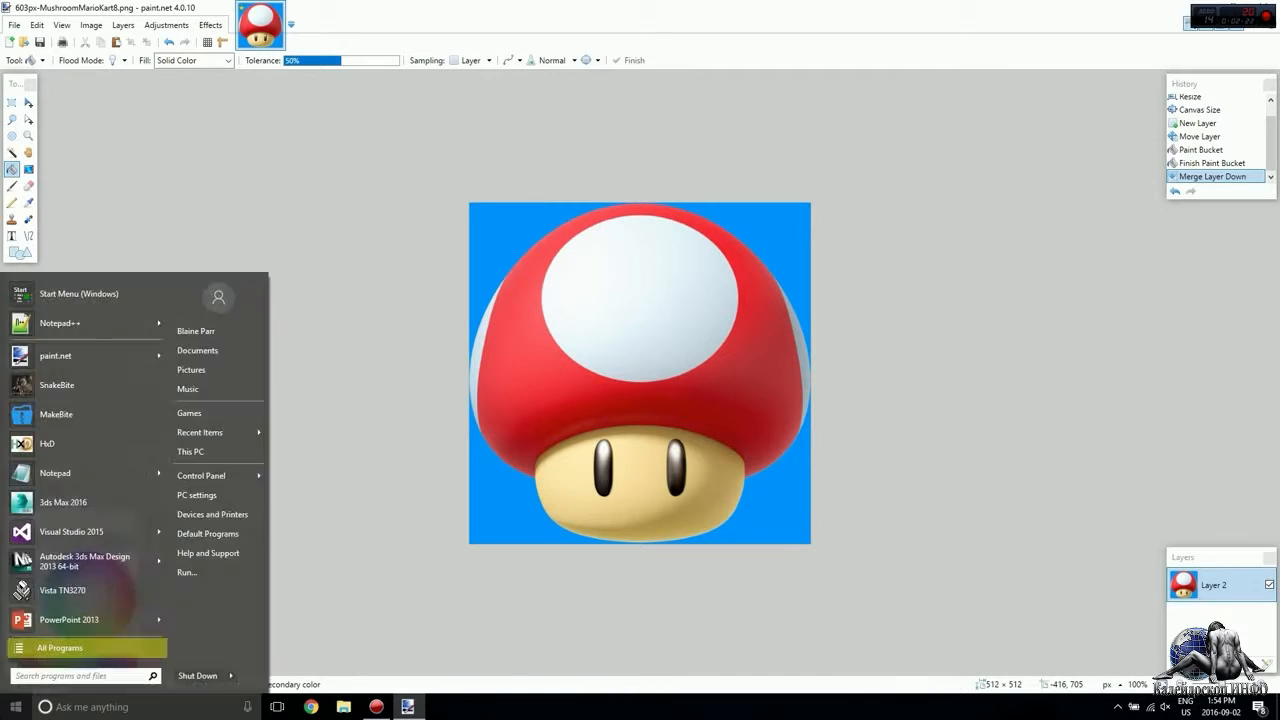
{"action": "type", "text": "gimp"}
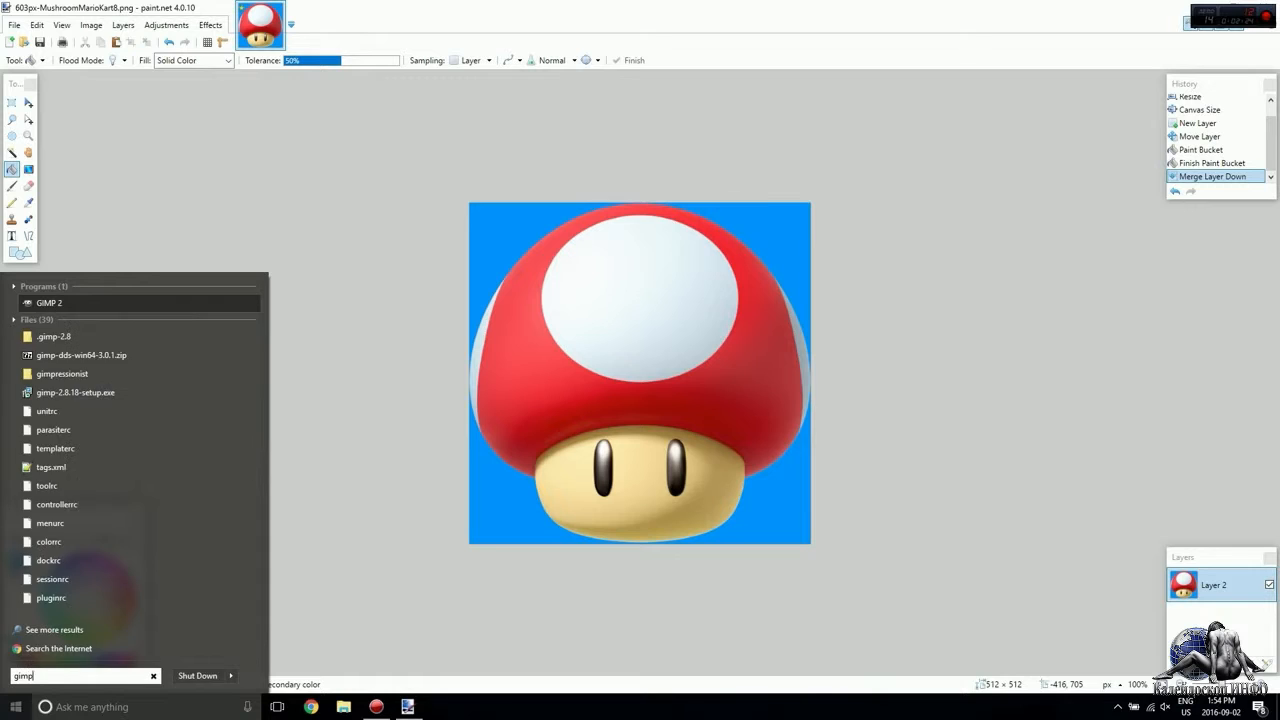
{"action": "key", "text": "Return"}
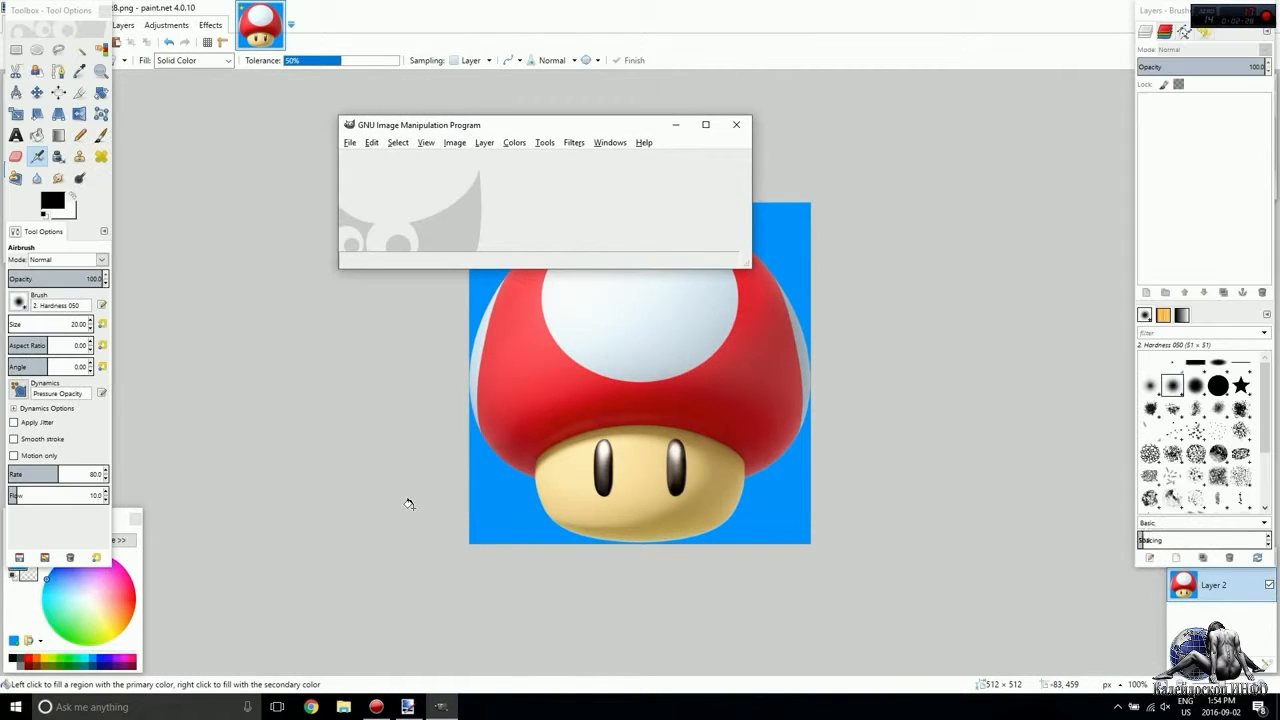
{"action": "left_click", "coordinate": [815, 7]}
{"action": "key", "text": "ctrl+a"}
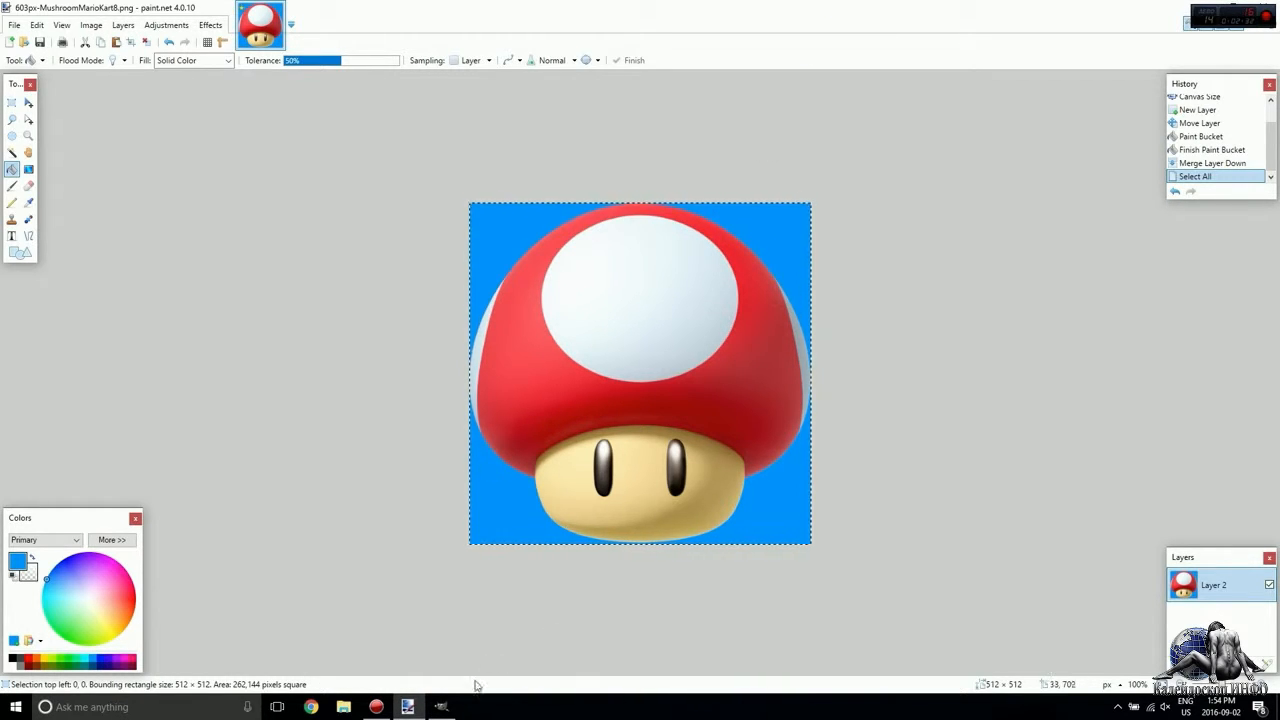
Step: Switch to GIMP, create a new 512 × 512 pixel image and paste the copied mushroom picture into it
{"action": "left_click", "coordinate": [440, 707]}
{"action": "left_click", "coordinate": [350, 142]}
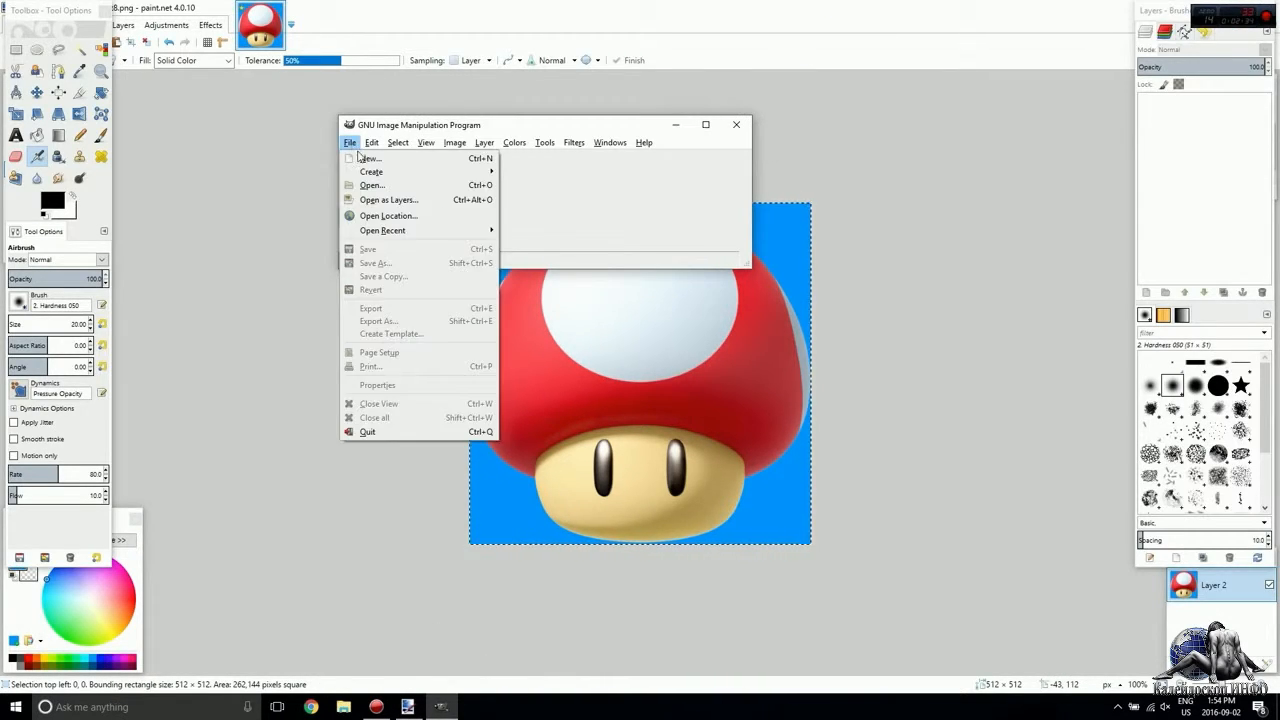
{"action": "left_click", "coordinate": [372, 158]}
{"action": "type", "text": "512"}
{"action": "key", "text": "Tab"}
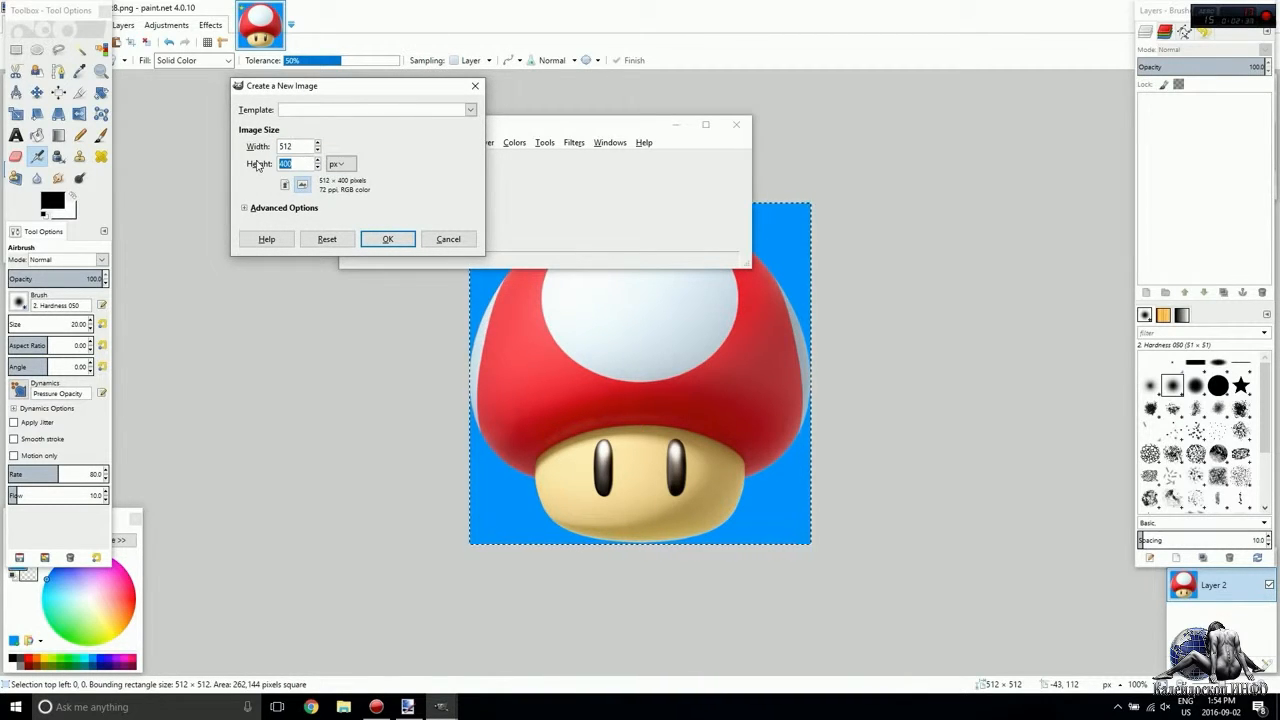
{"action": "type", "text": "512"}
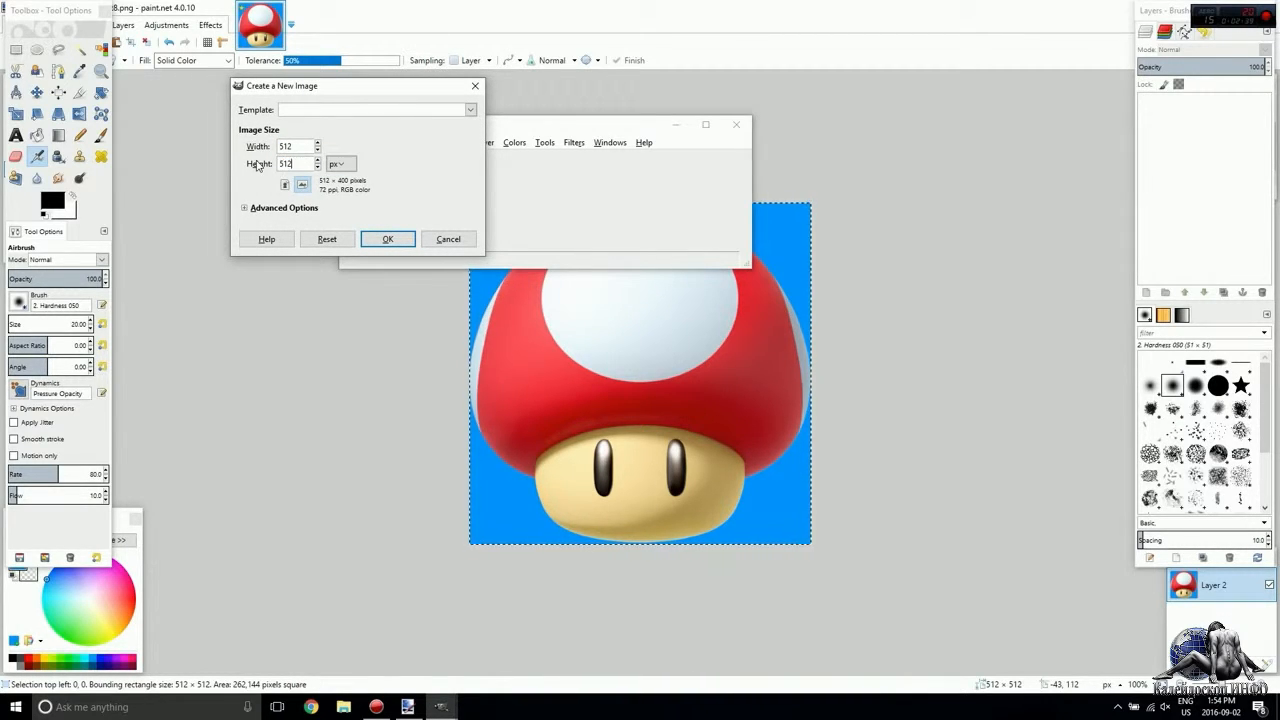
{"action": "left_click", "coordinate": [388, 239]}
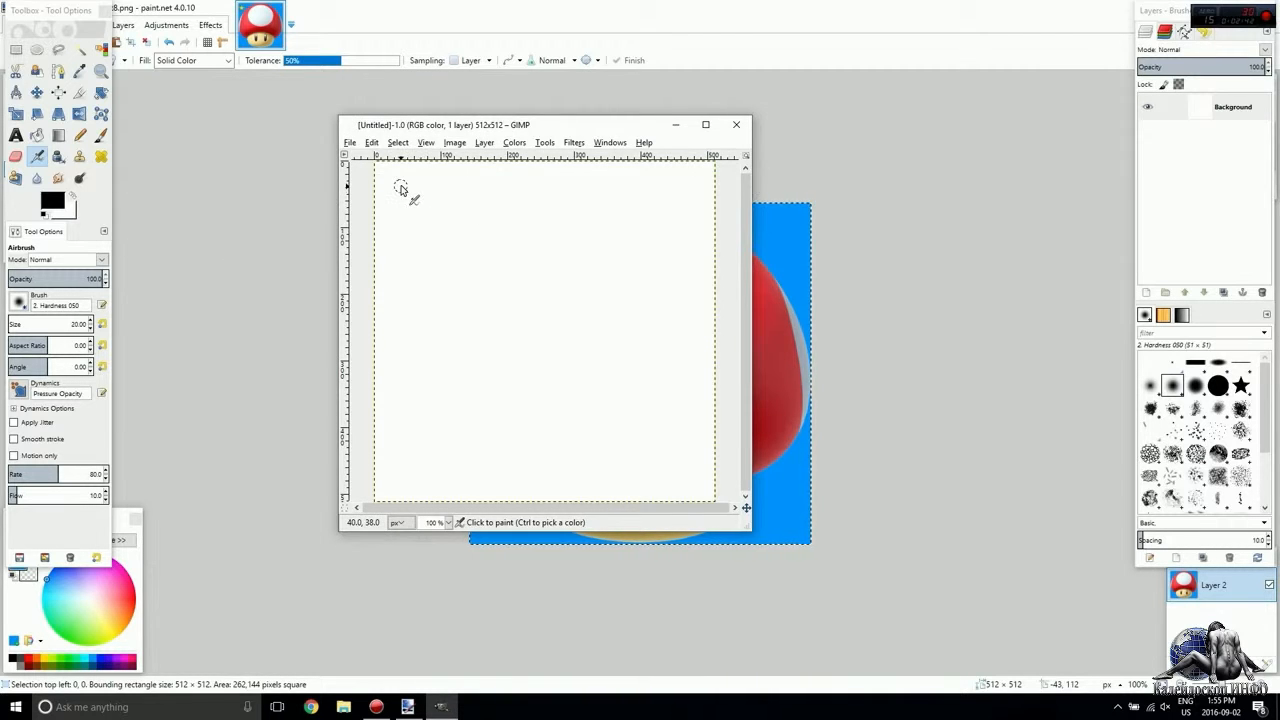
{"action": "key", "text": "ctrl+v"}
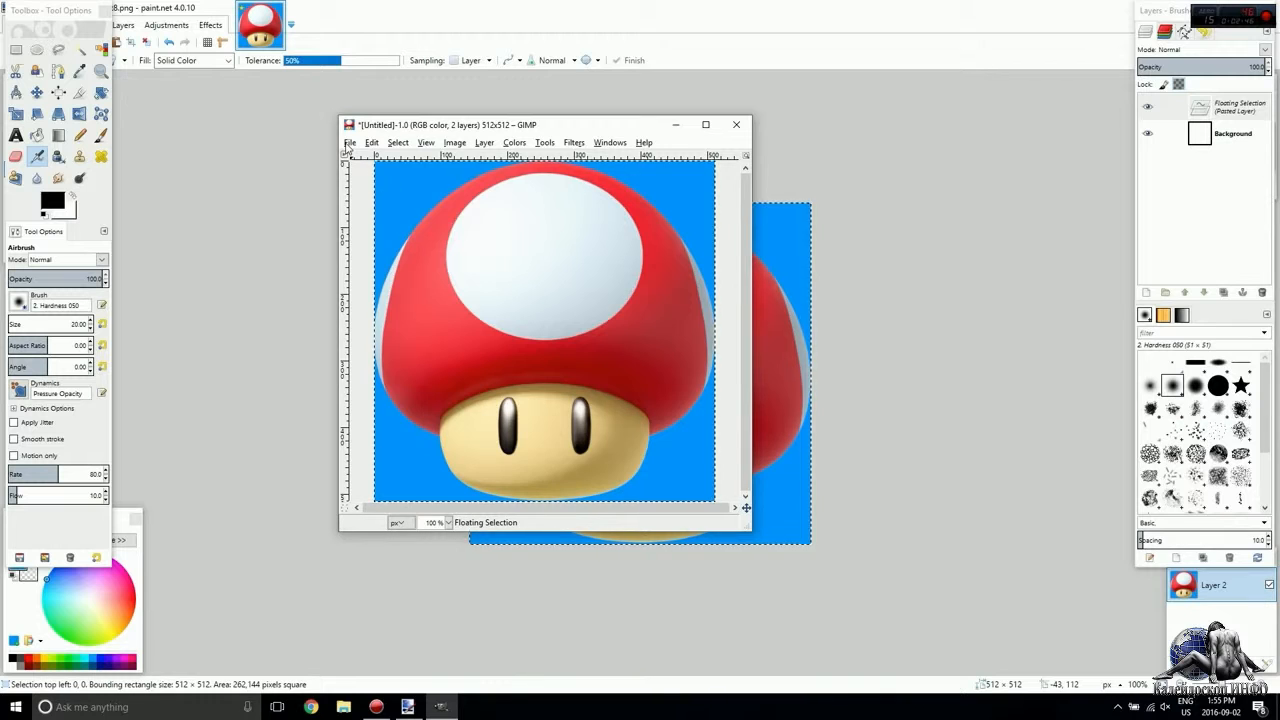
Step: Export the image to the Desktop as mushroom.dds in the DDS image format
{"action": "left_click", "coordinate": [349, 143]}
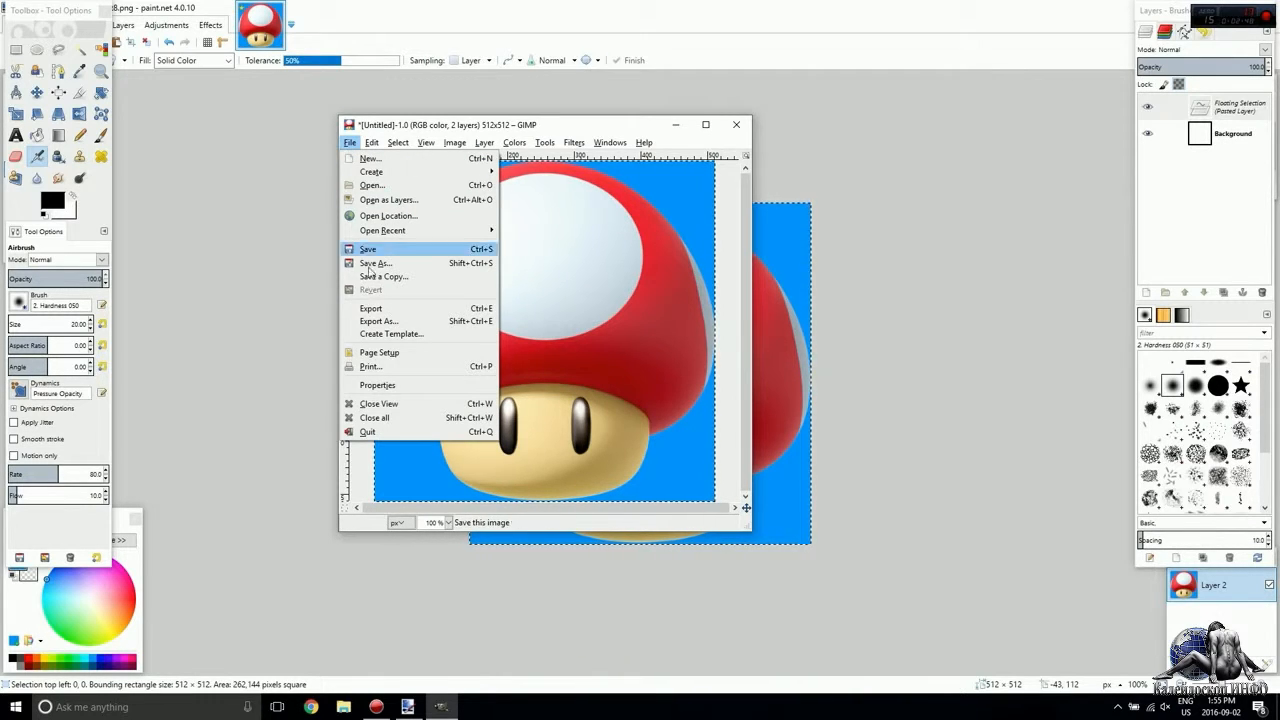
{"action": "left_click", "coordinate": [378, 321]}
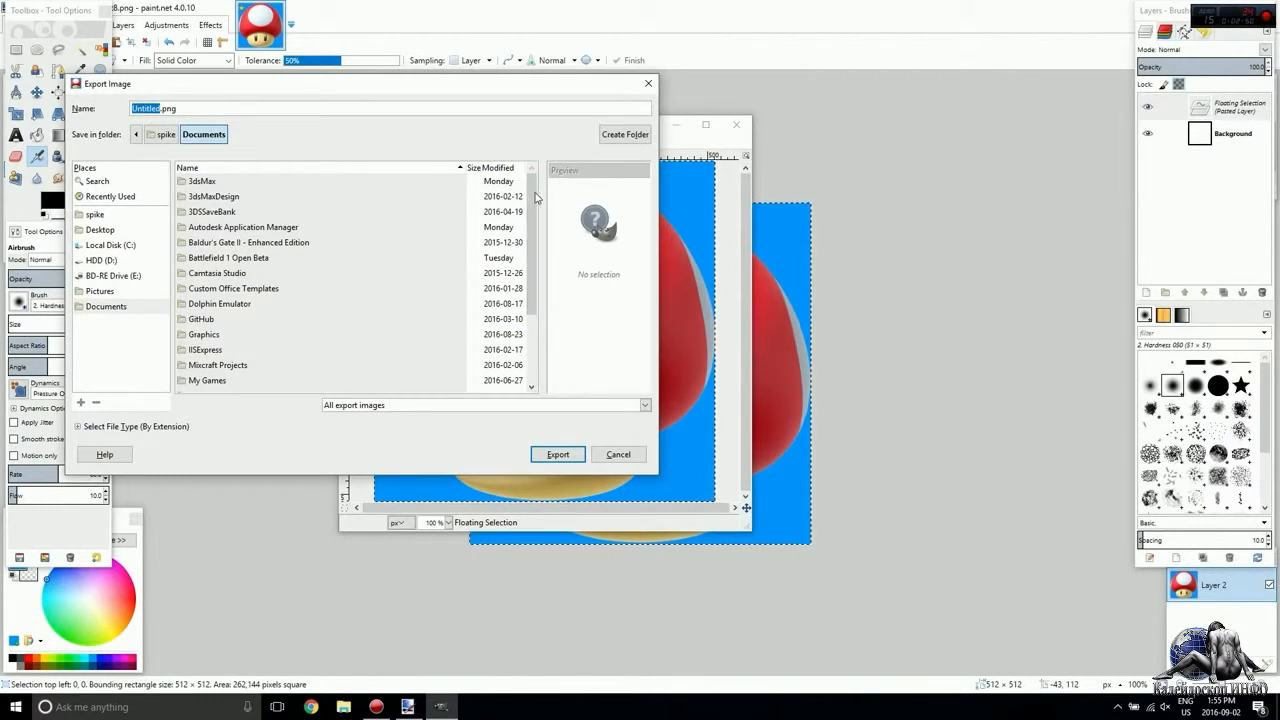
{"action": "left_click", "coordinate": [95, 231]}
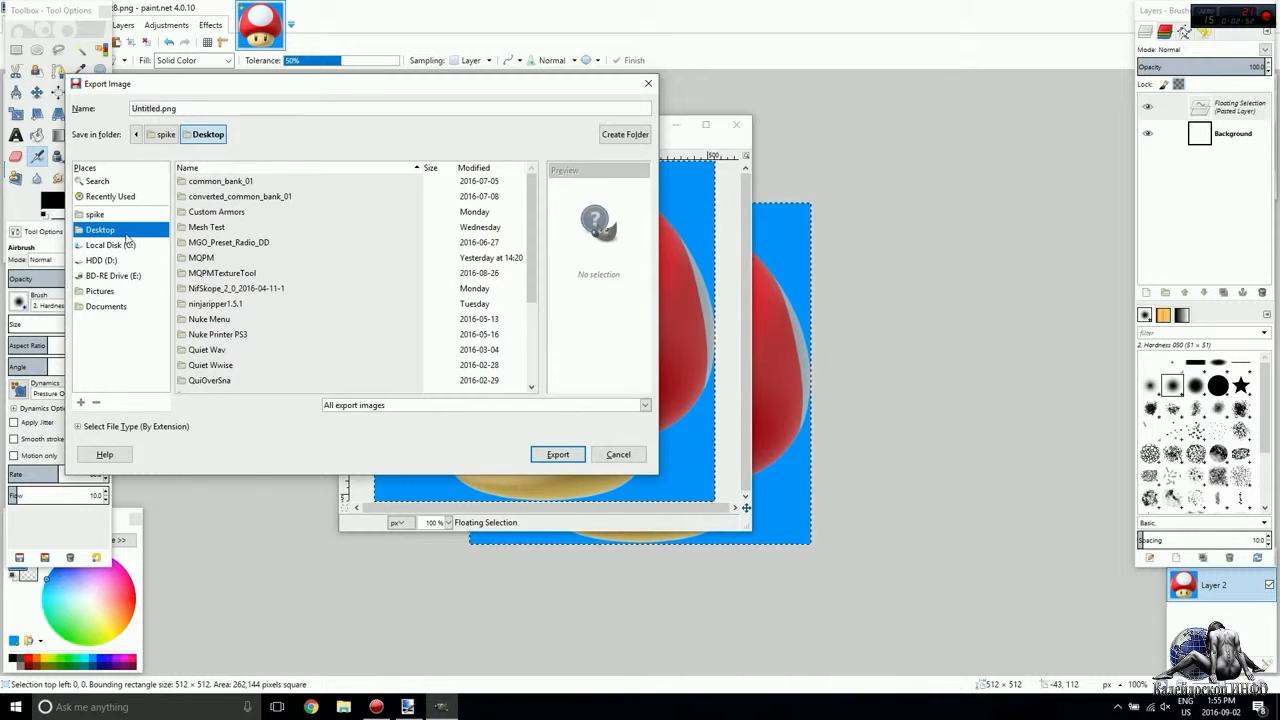
{"action": "left_click", "coordinate": [528, 406]}
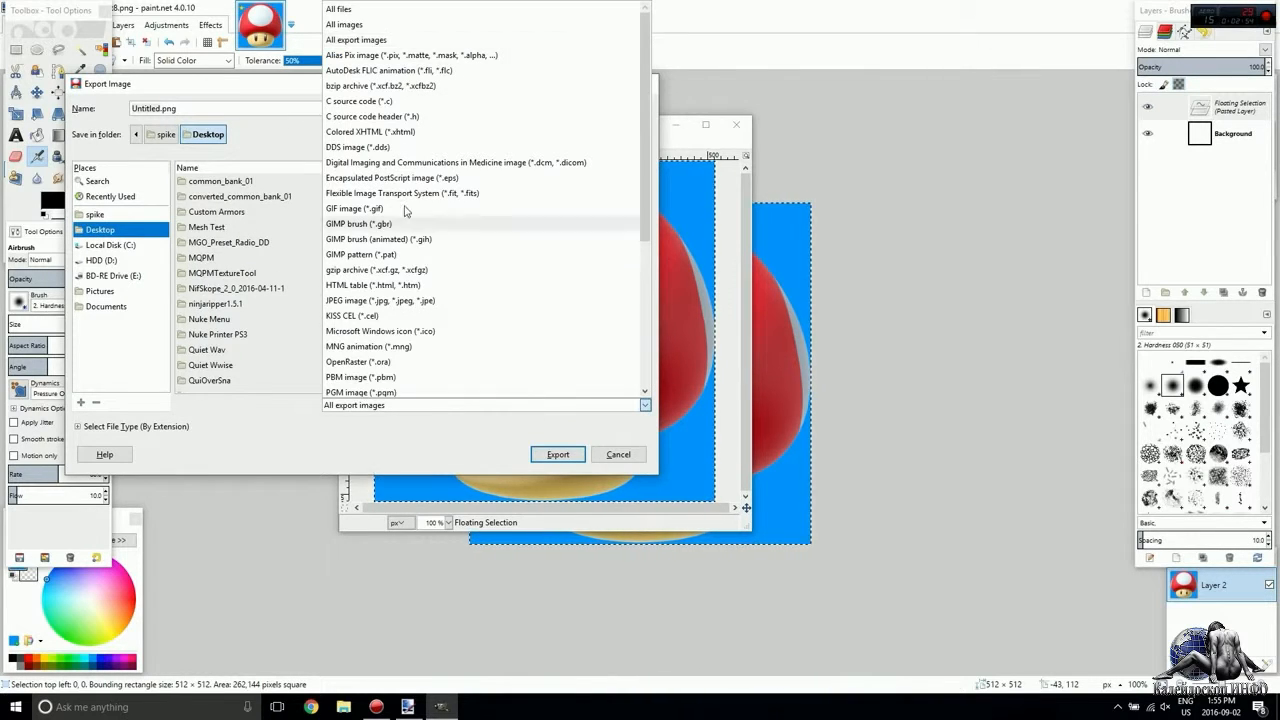
{"action": "left_click", "coordinate": [398, 148]}
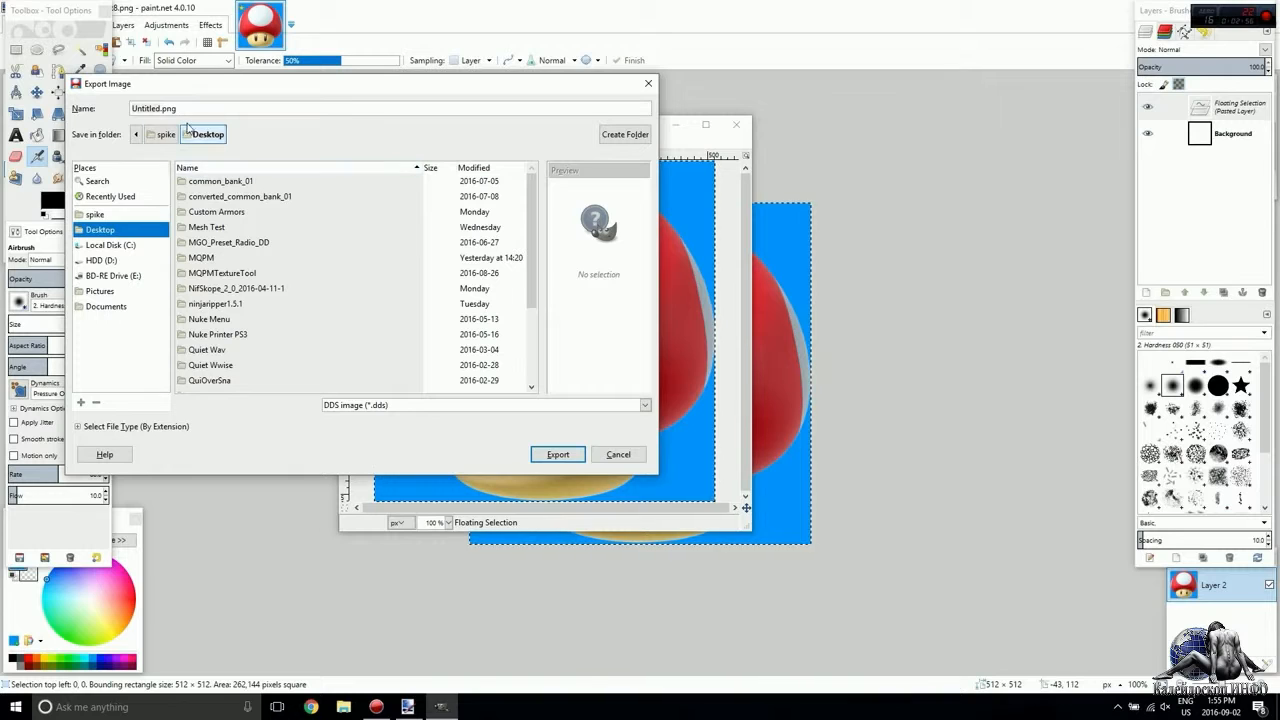
{"action": "left_click_drag", "start_coordinate": [196, 109], "coordinate": [106, 110]}
{"action": "type", "text": "mushroom.dds"}
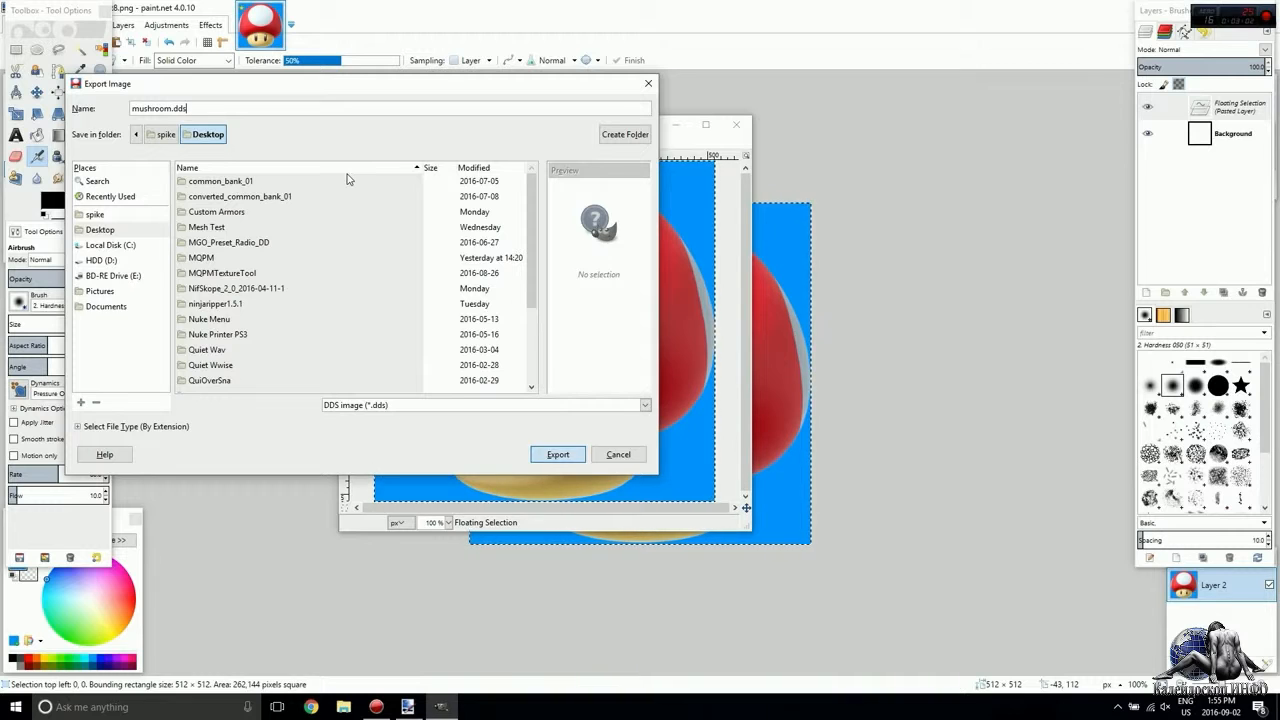
{"action": "key", "text": "Return"}
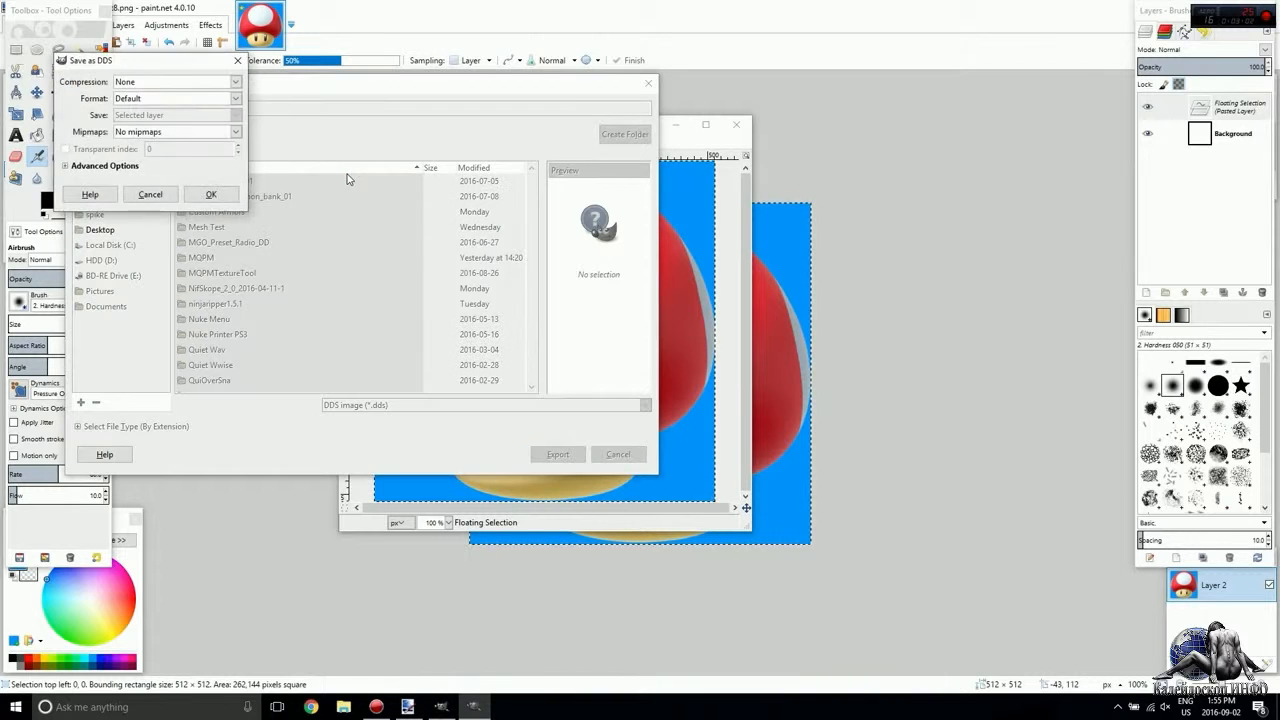
Step: Set the DDS export to BC3 / DXT5 compression with generated mipmaps and complete the export
{"action": "left_click", "coordinate": [168, 80]}
{"action": "left_click", "coordinate": [154, 146]}
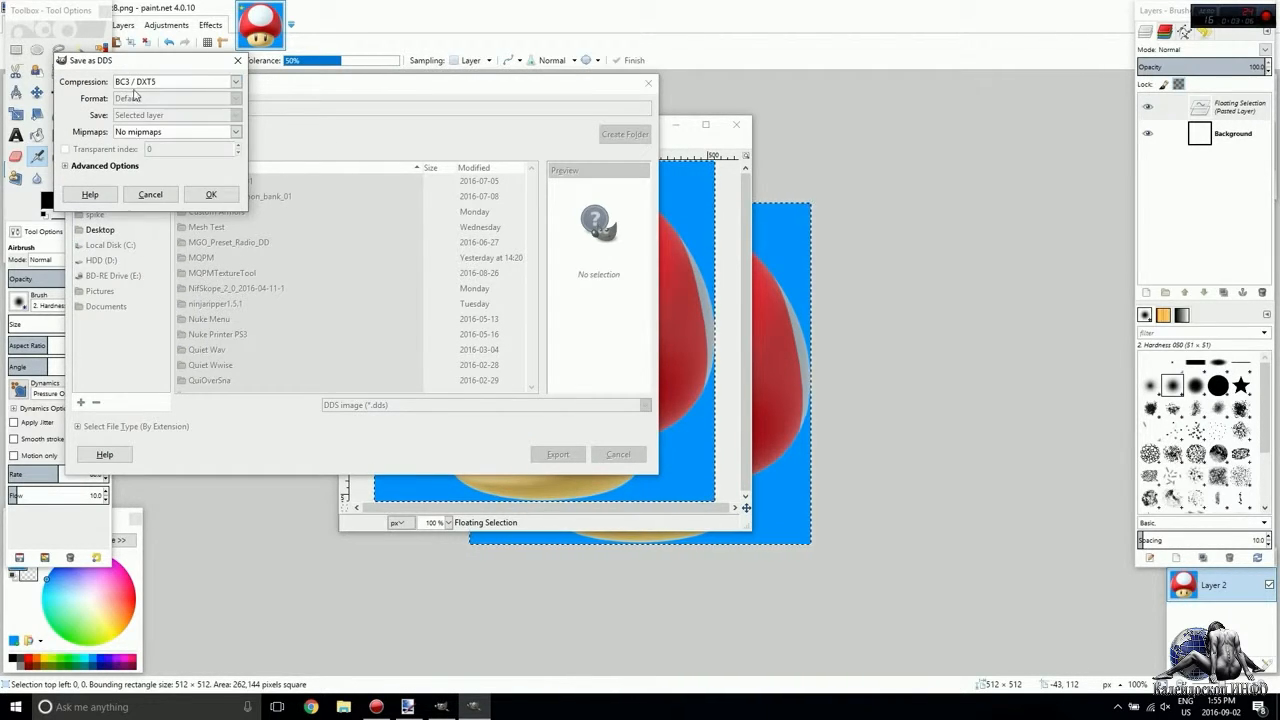
{"action": "left_click", "coordinate": [145, 134]}
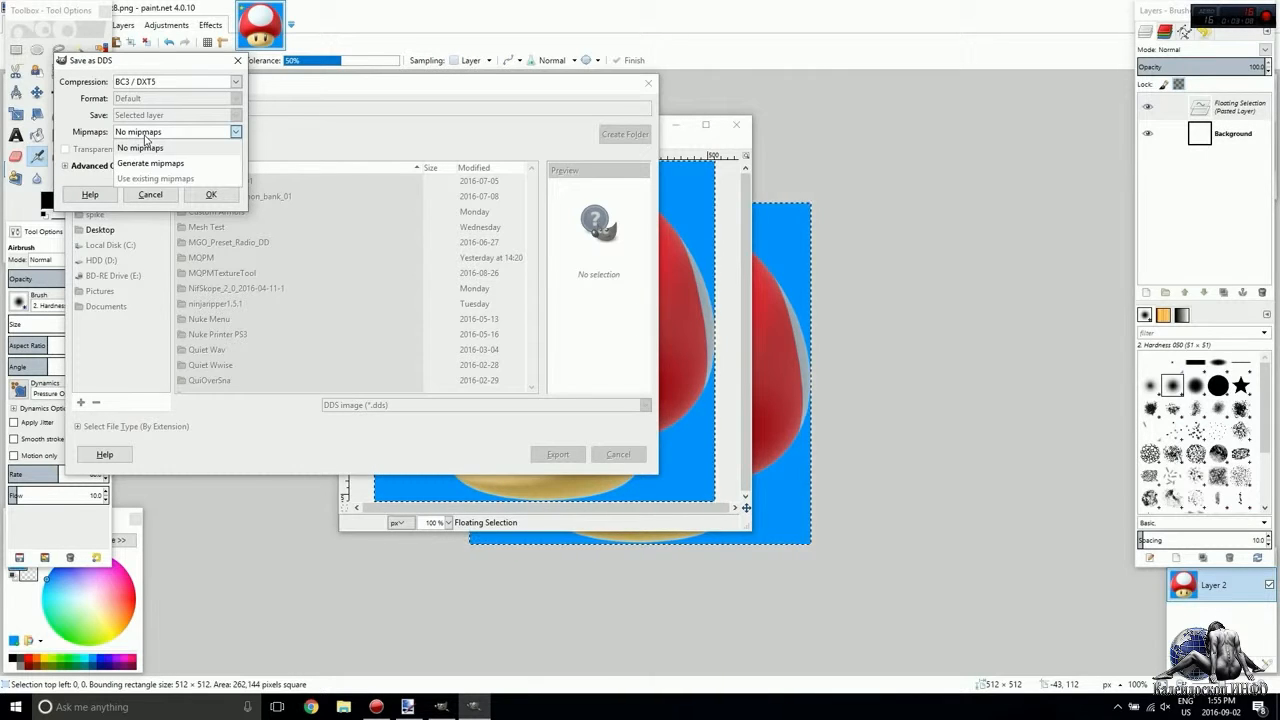
{"action": "left_click", "coordinate": [140, 148]}
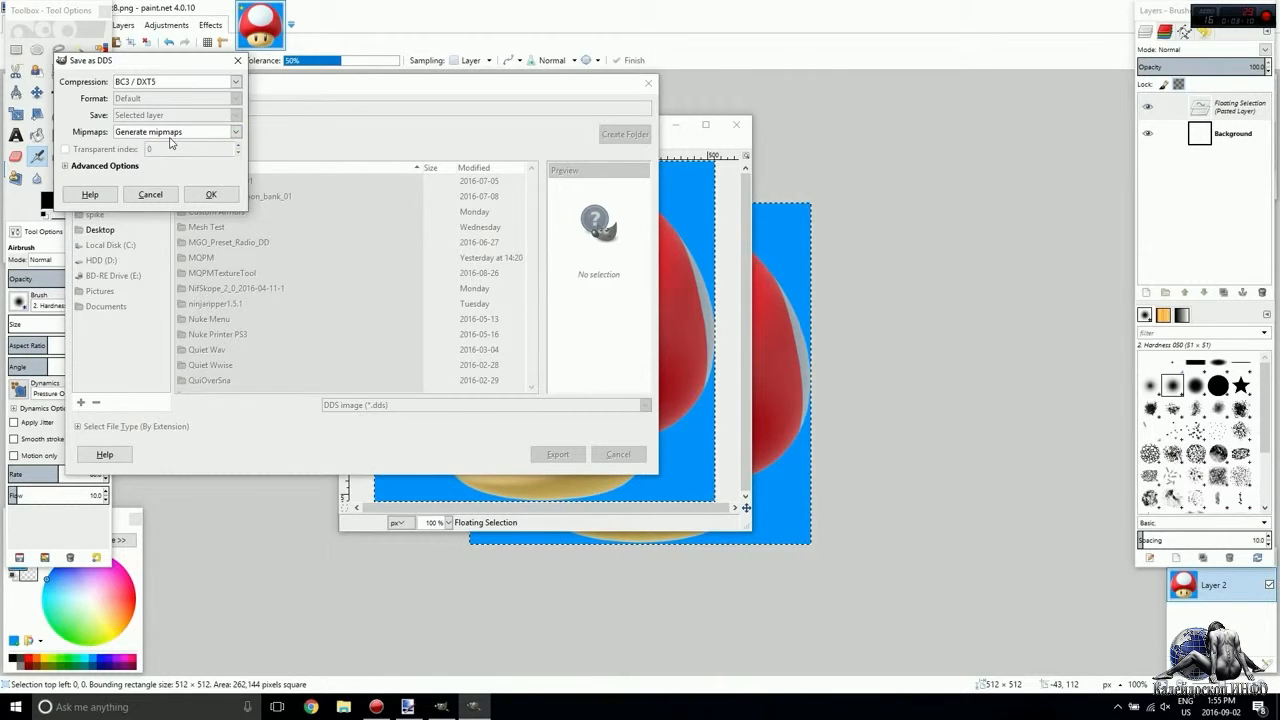
{"action": "left_click", "coordinate": [212, 197]}
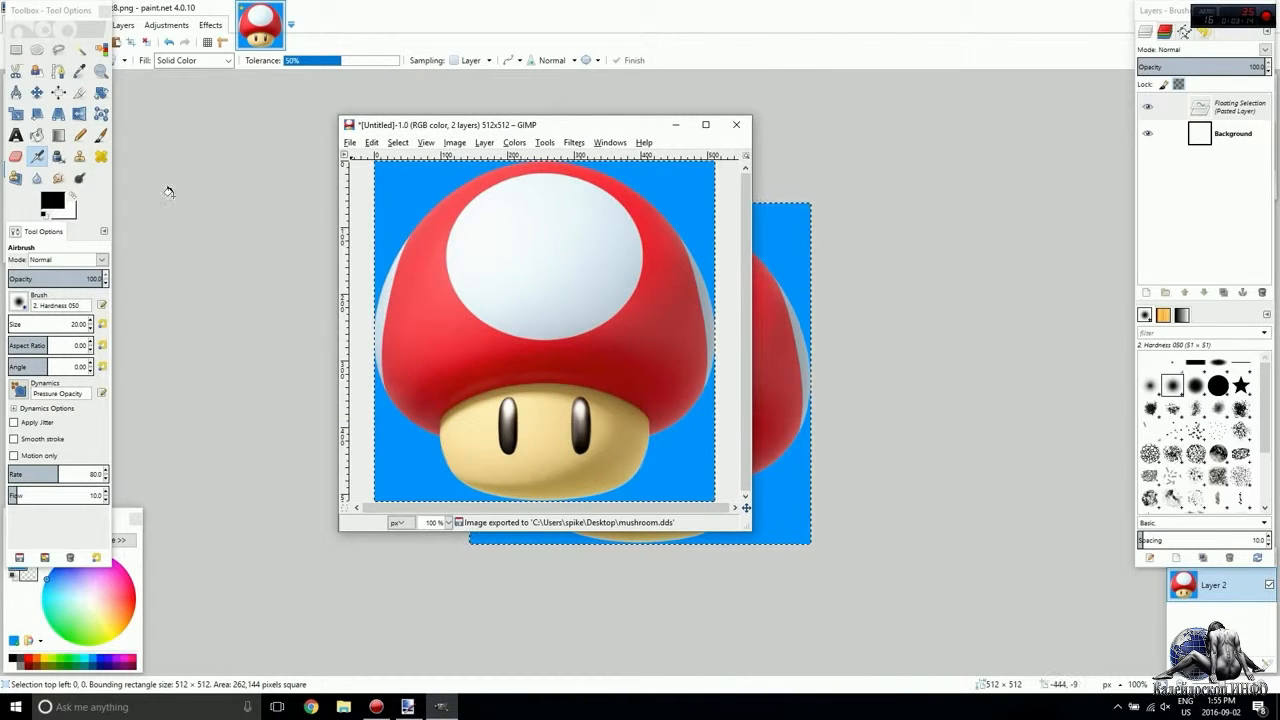
Step: Close the GIMP image and the program without saving, and close paint.net discarding its unsaved changes
{"action": "left_click", "coordinate": [737, 127]}
{"action": "left_click", "coordinate": [542, 416]}
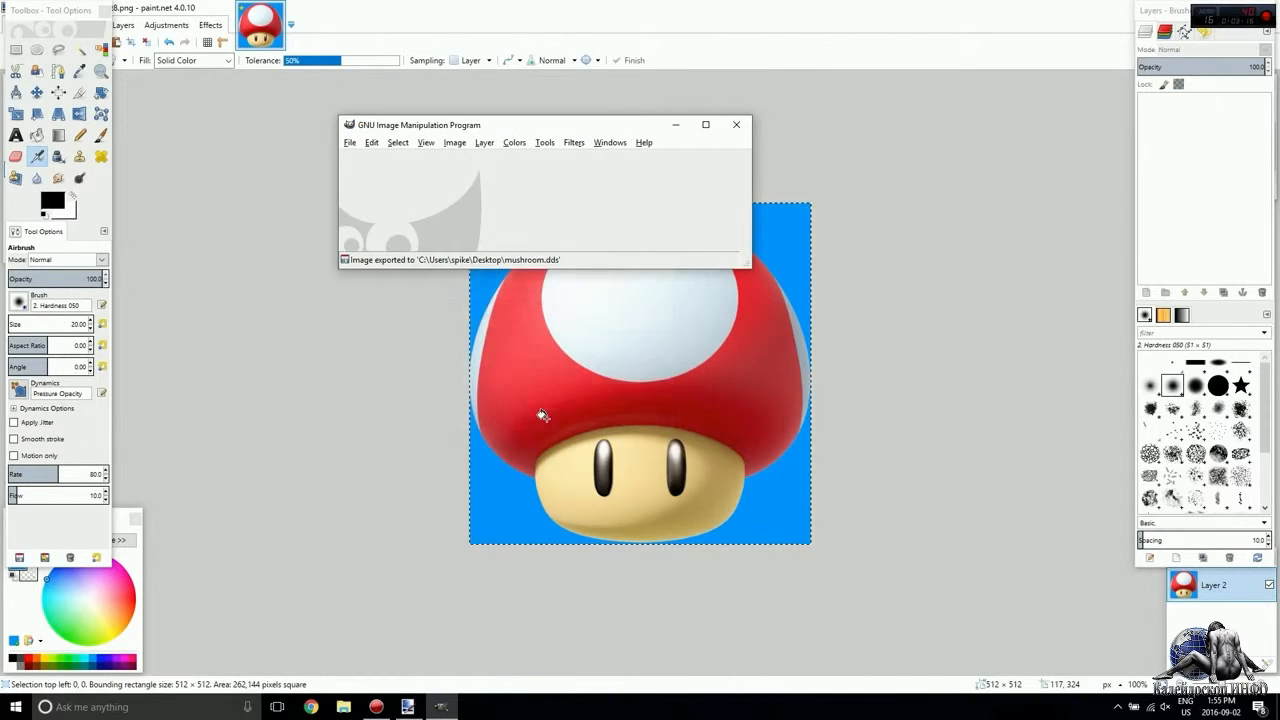
{"action": "left_click", "coordinate": [737, 126]}
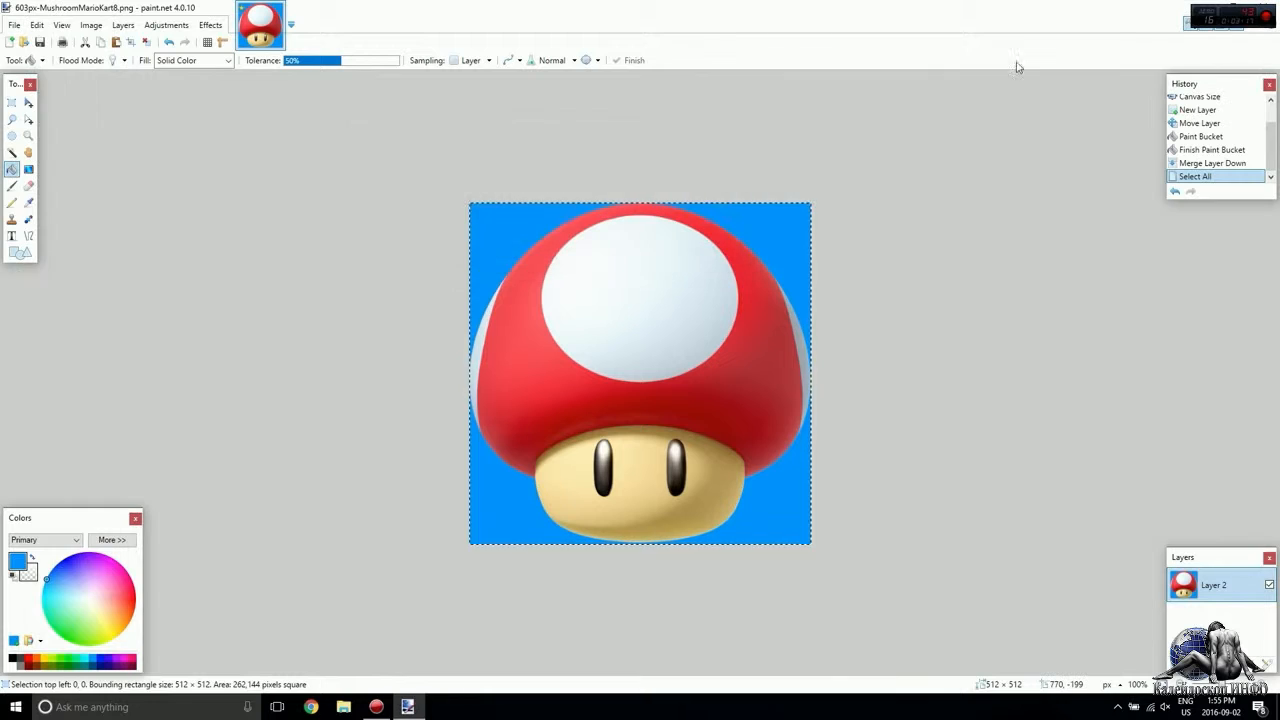
{"action": "double_click", "coordinate": [1094, 18]}
{"action": "left_click", "coordinate": [647, 44]}
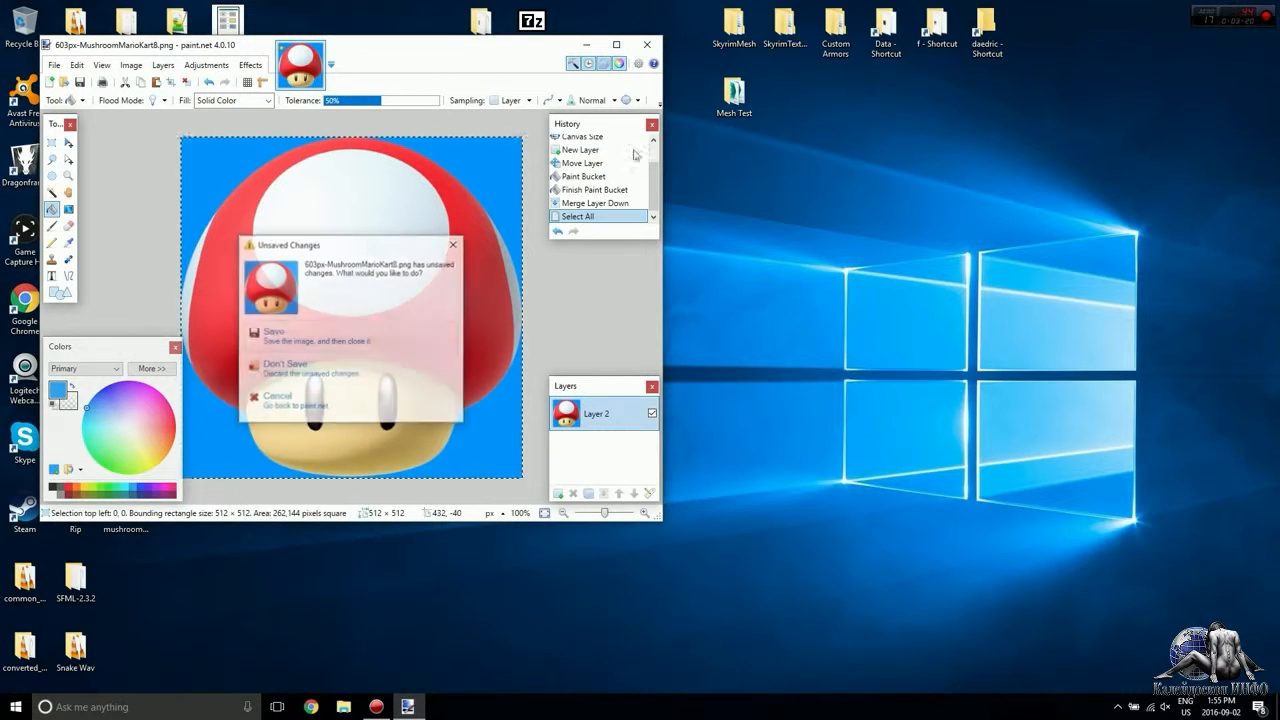
{"action": "left_click", "coordinate": [350, 362]}
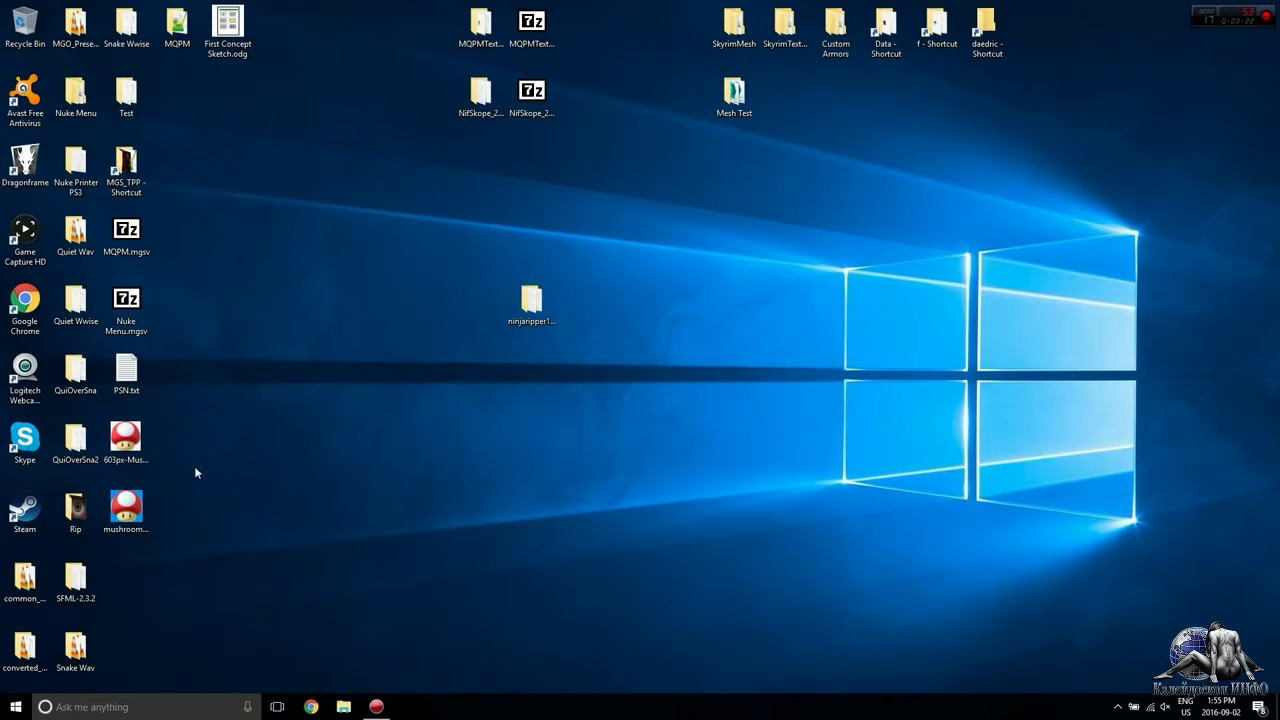
Step: Open the inner FtexTool v0.3.2 folder within the game's Mods folder, starting from the MGS_TPP desktop shortcut
{"action": "left_click", "coordinate": [126, 510]}
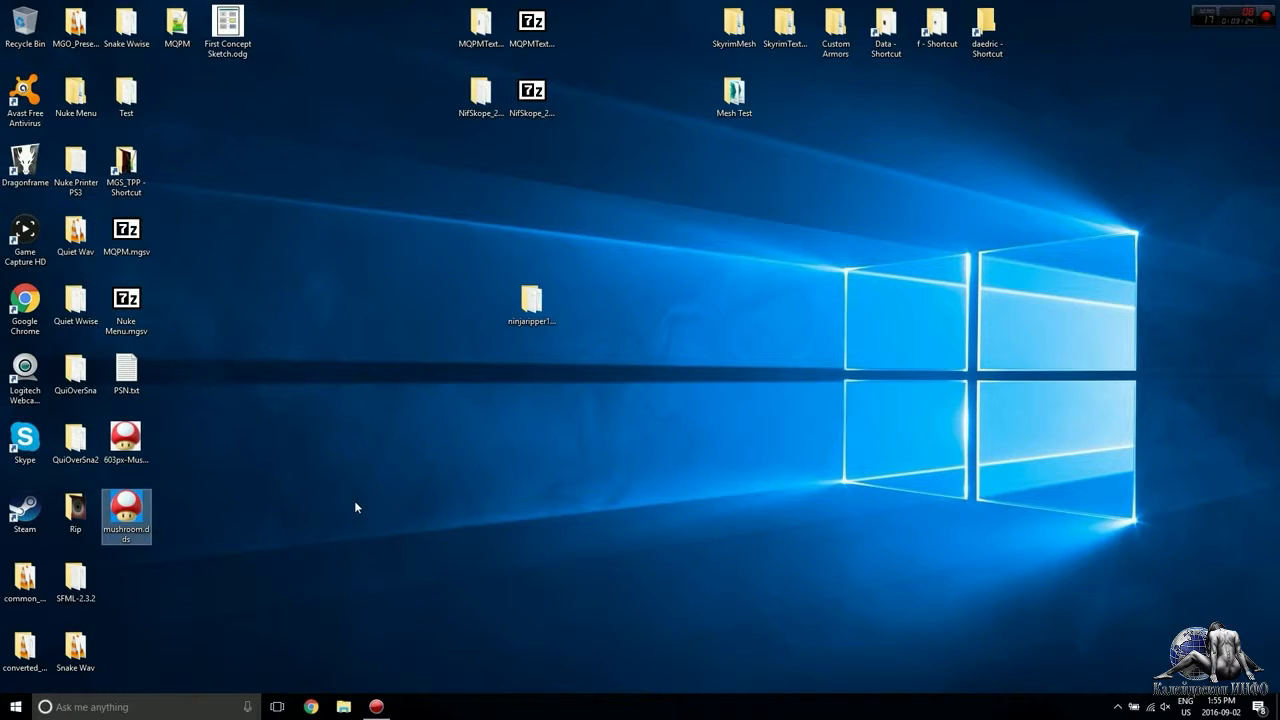
{"action": "double_click", "coordinate": [125, 165]}
{"action": "double_click", "coordinate": [628, 227]}
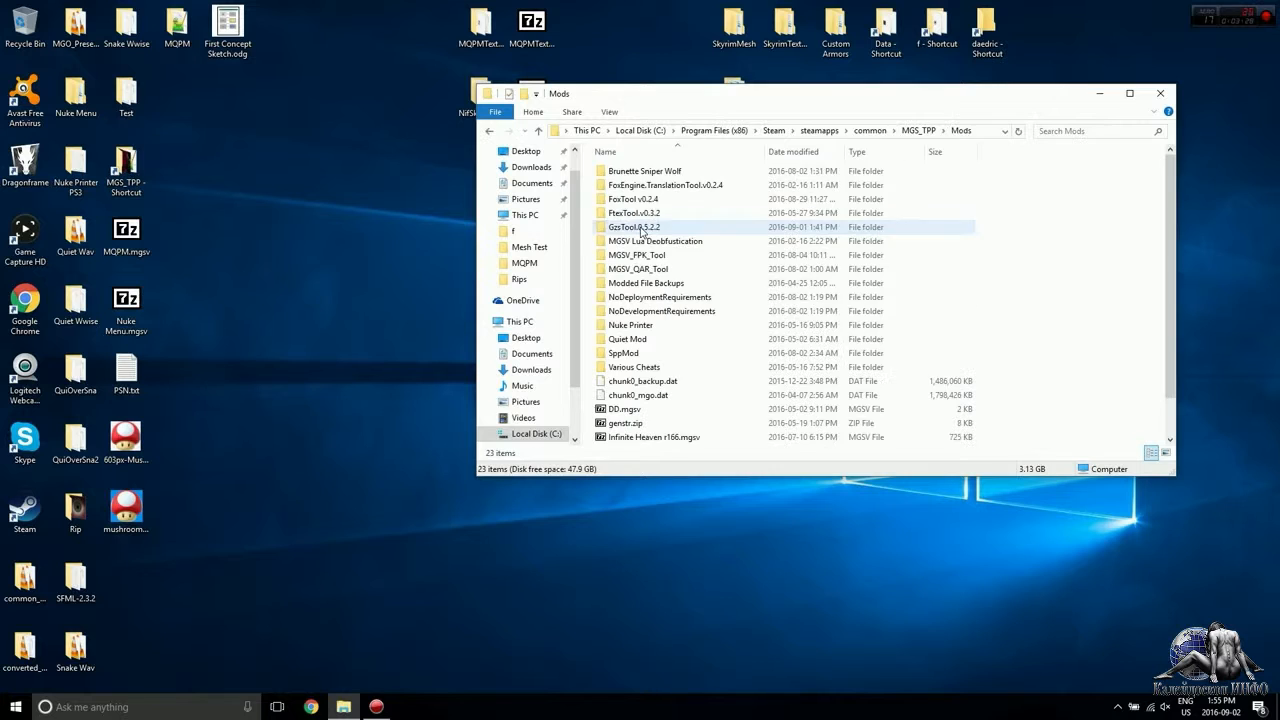
{"action": "double_click", "coordinate": [635, 212]}
{"action": "double_click", "coordinate": [631, 170]}
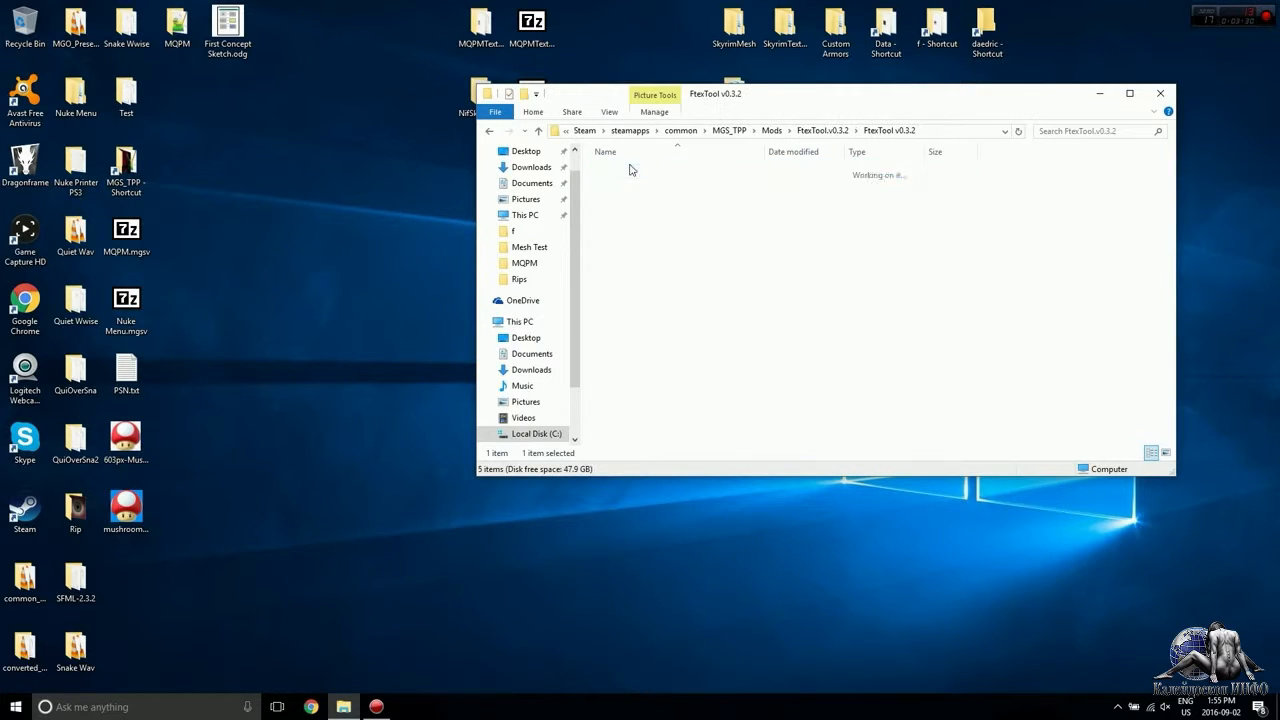
Step: Move mushroom.dds from the Desktop into the FtexTool v0.3.2 folder and convert it with FtexTool.exe
{"action": "left_click", "coordinate": [125, 512]}
{"action": "left_click_drag", "start_coordinate": [125, 512], "coordinate": [686, 369]}
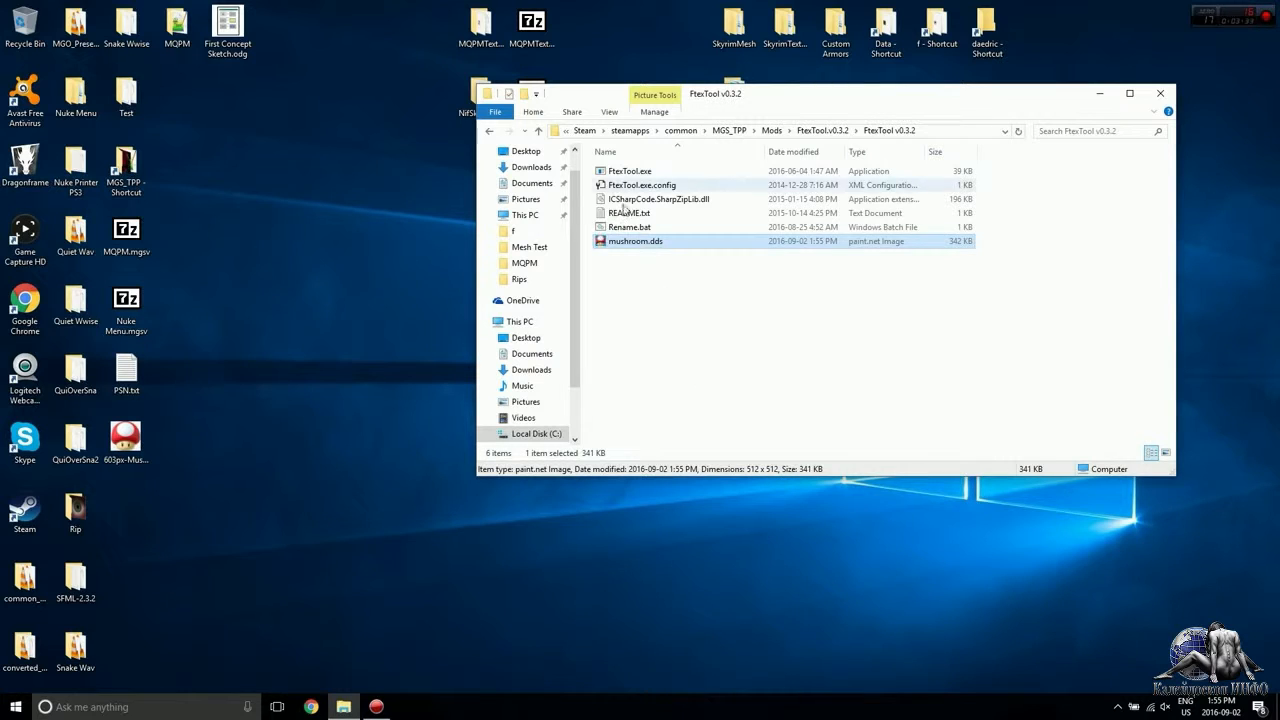
{"action": "left_click_drag", "start_coordinate": [617, 243], "coordinate": [621, 181]}
{"action": "left_click", "coordinate": [643, 336]}
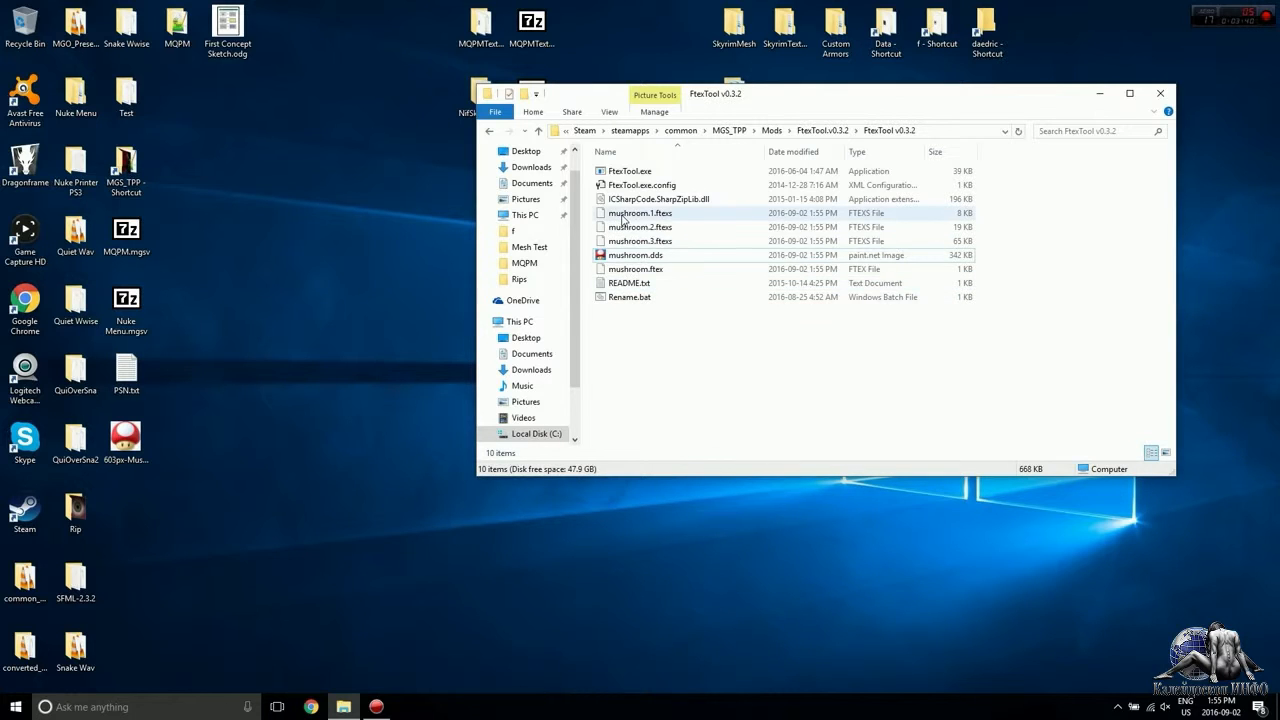
Step: Review the ren commands and target file names of Rename.bat in Notepad++, and close the editor
{"action": "left_click", "coordinate": [621, 297]}
{"action": "right_click", "coordinate": [622, 303]}
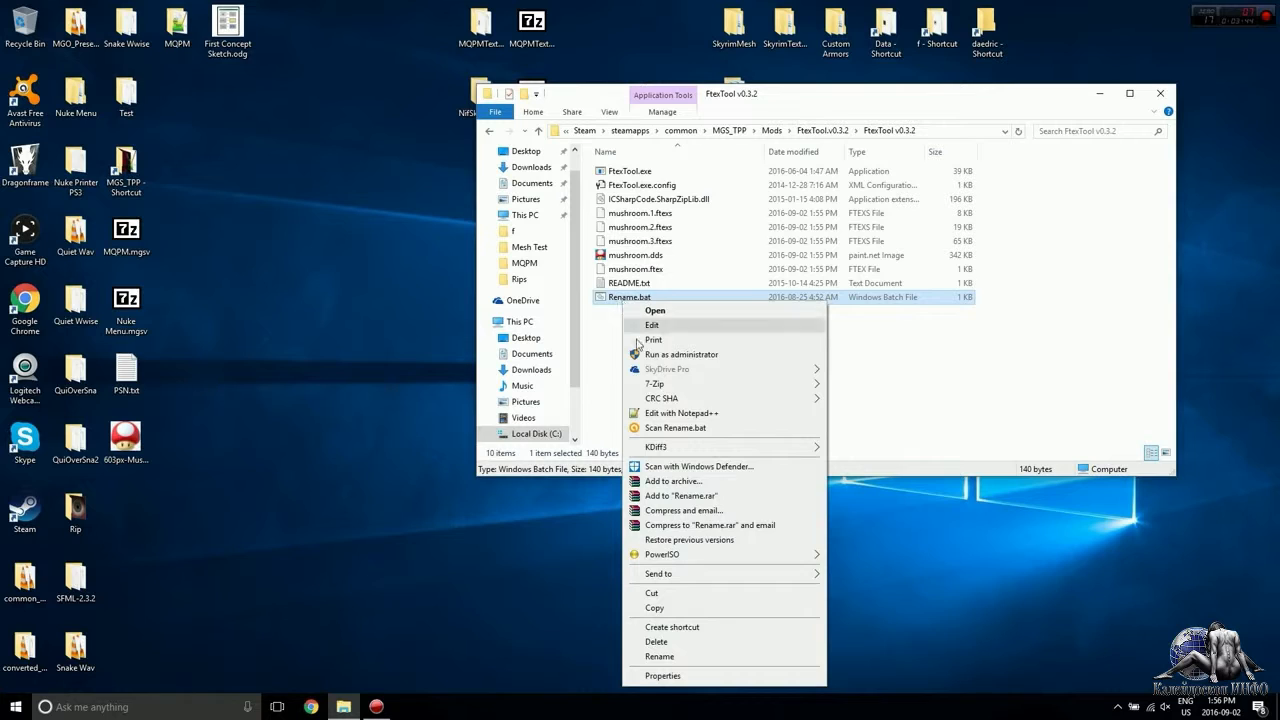
{"action": "left_click", "coordinate": [652, 416]}
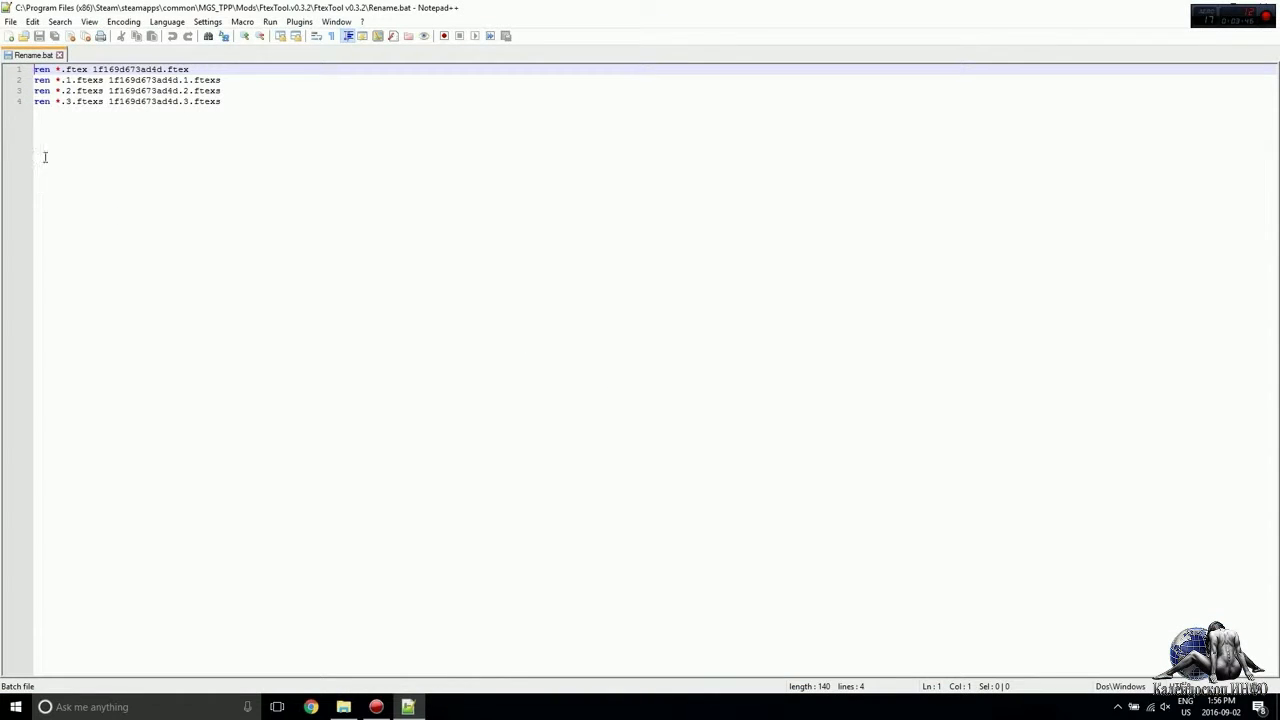
{"action": "left_click_drag", "start_coordinate": [131, 73], "coordinate": [210, 70]}
{"action": "left_click", "coordinate": [66, 80]}
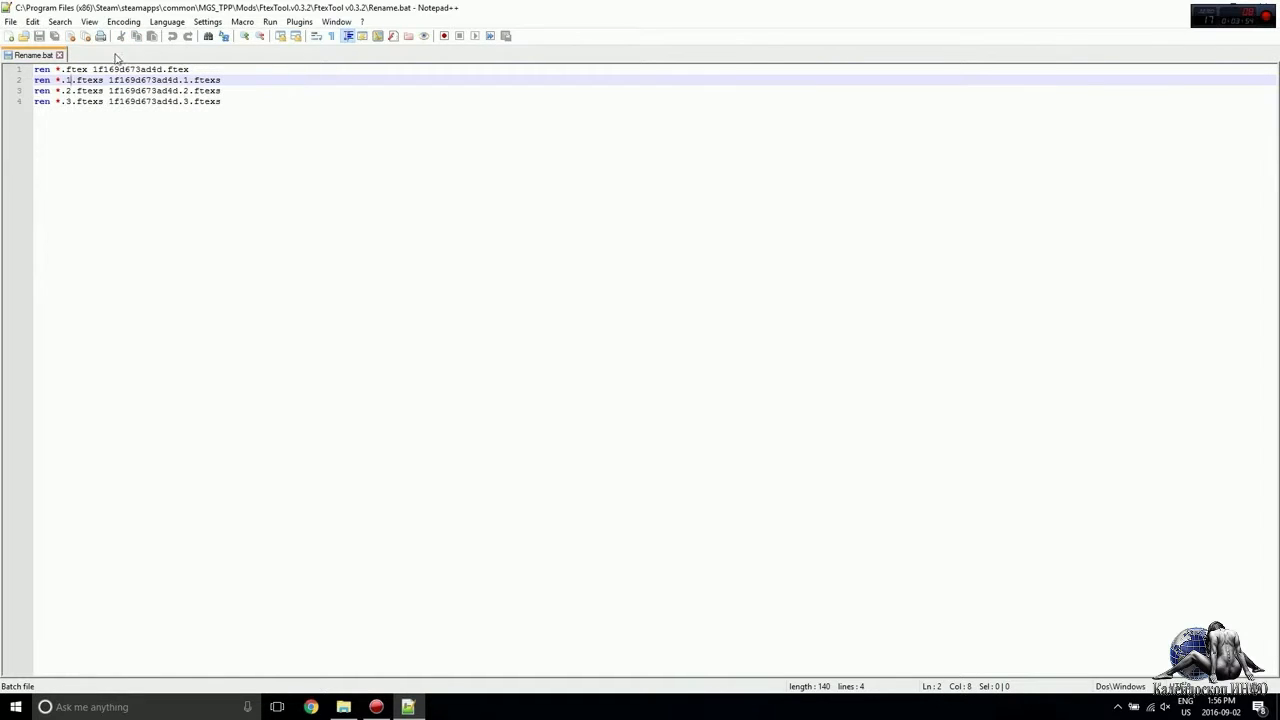
{"action": "left_click", "coordinate": [60, 55]}
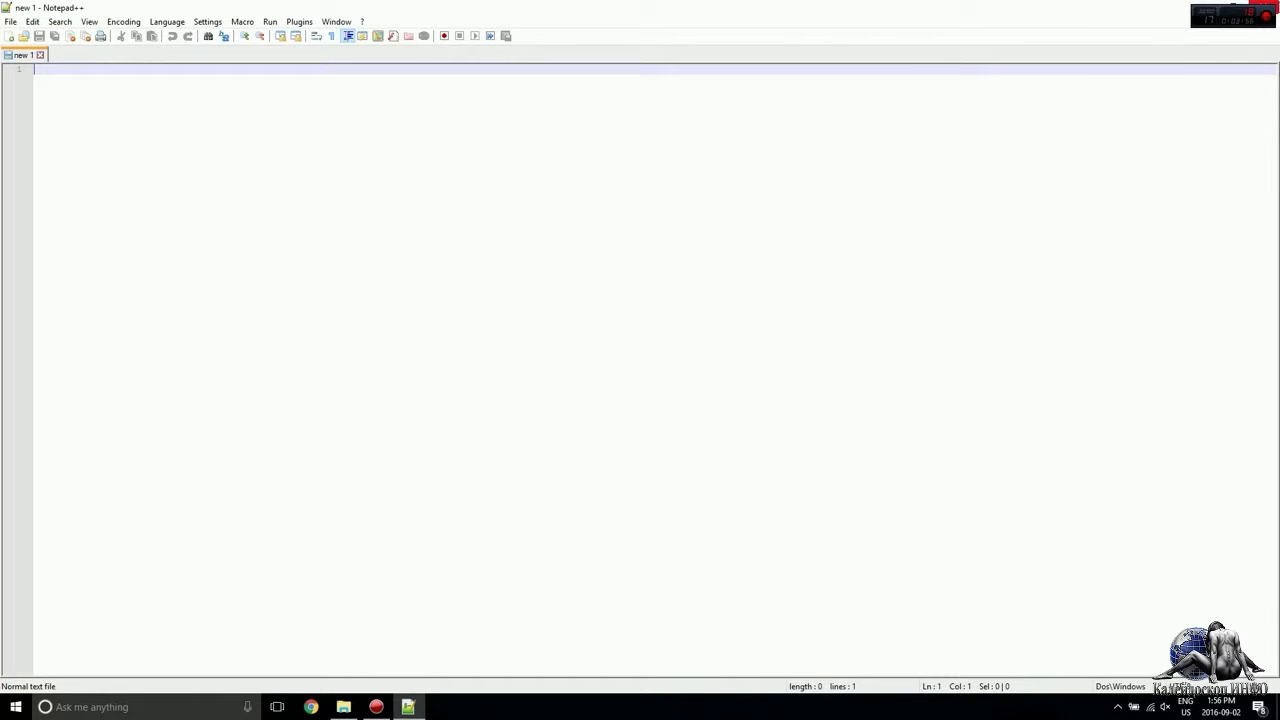
{"action": "left_click", "coordinate": [1262, 6]}
Step: Run Rename.bat to rename the mushroom .ftex and .ftexs files to 1f169d673ad4d
{"action": "left_click", "coordinate": [660, 380]}
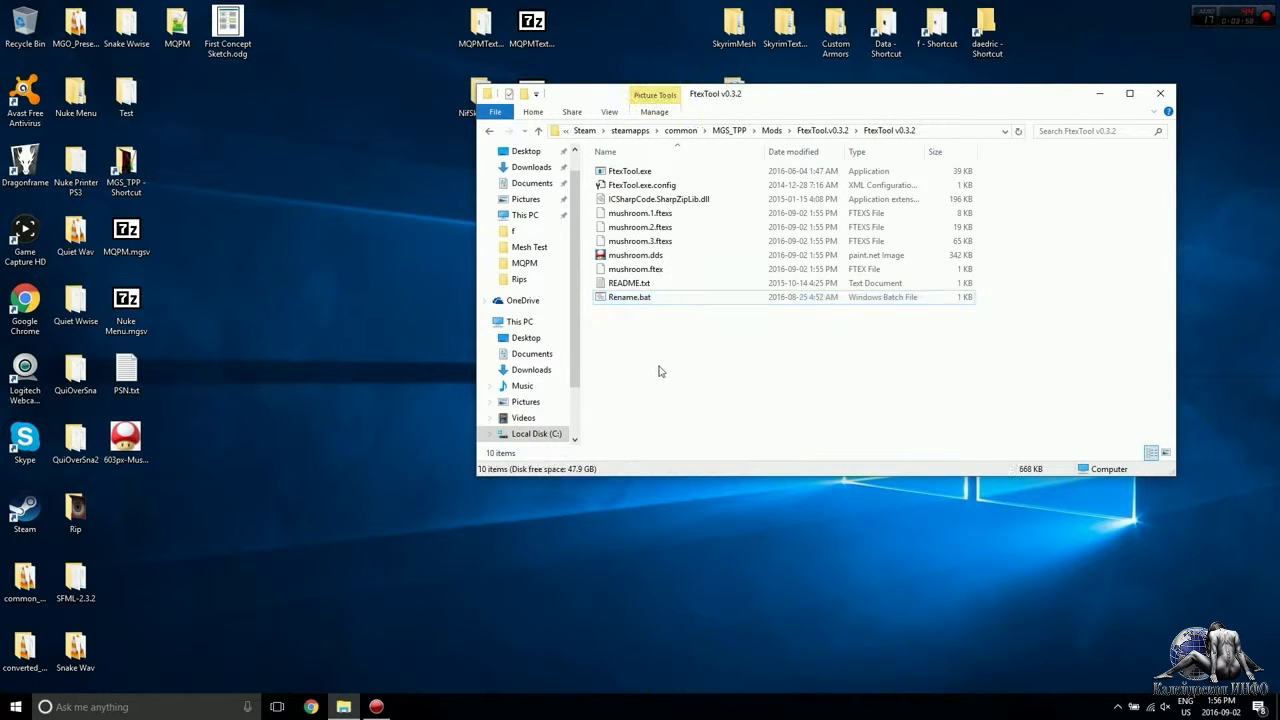
{"action": "double_click", "coordinate": [647, 304]}
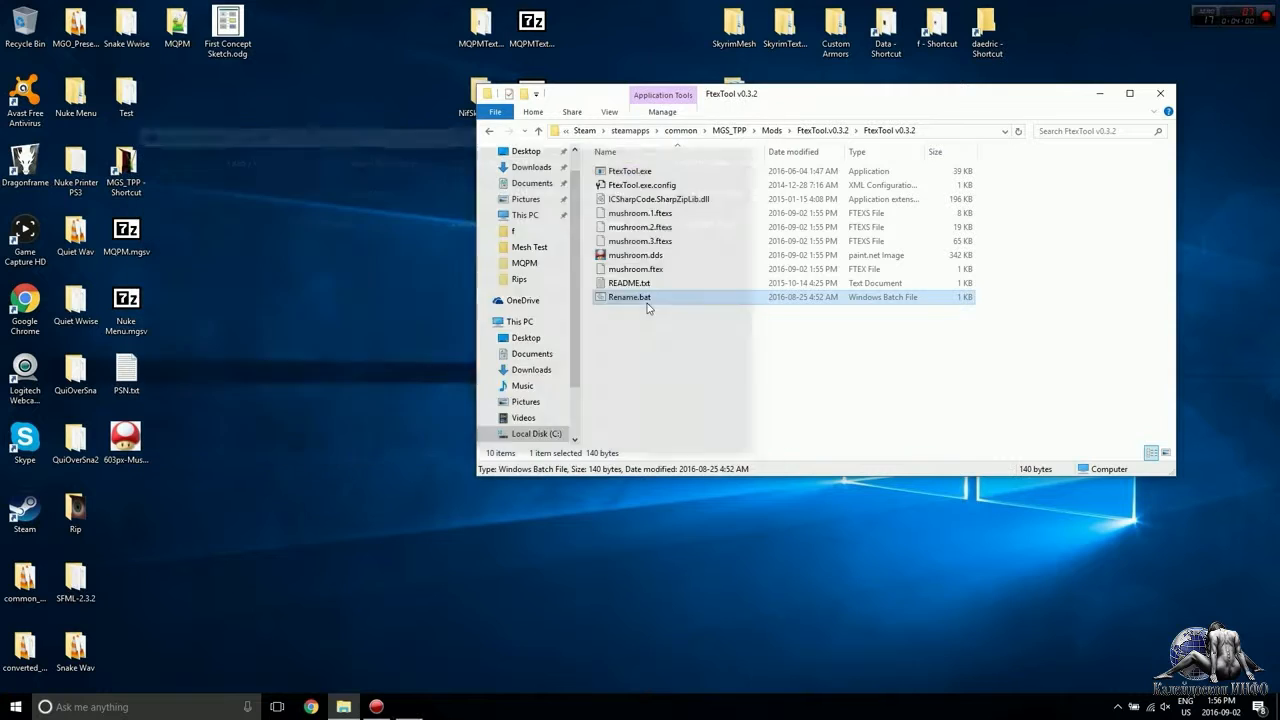
{"action": "left_click", "coordinate": [645, 340]}
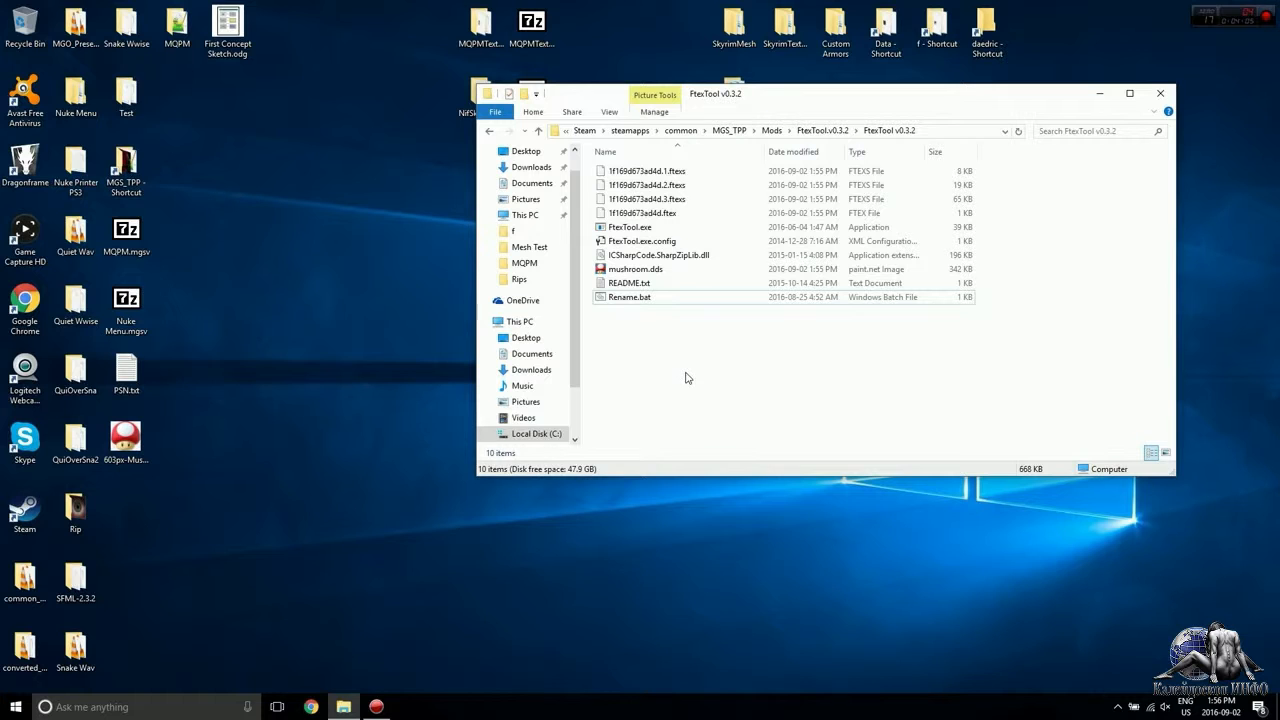
Step: Minimize the FtexTool folder window and open the assets\image folder of MQPMTextureTool from the Desktop
{"action": "left_click", "coordinate": [1096, 94]}
{"action": "left_click", "coordinate": [477, 38]}
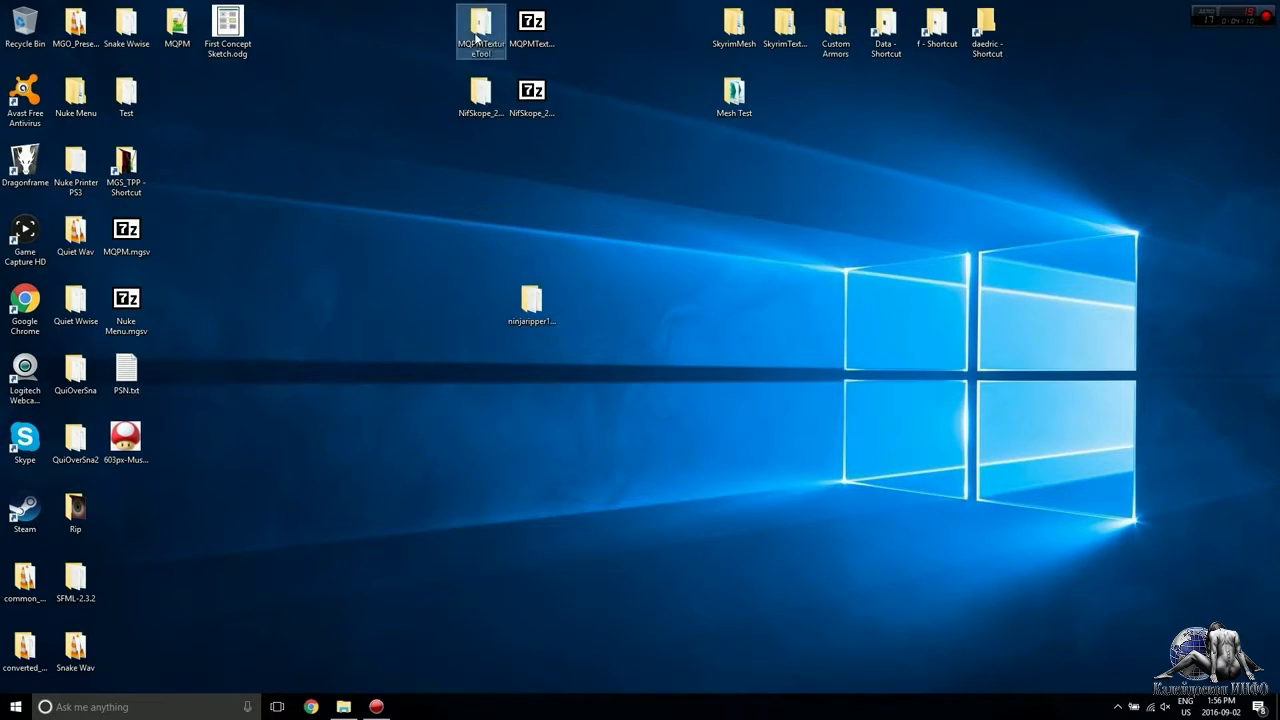
{"action": "double_click", "coordinate": [477, 38]}
{"action": "double_click", "coordinate": [662, 191]}
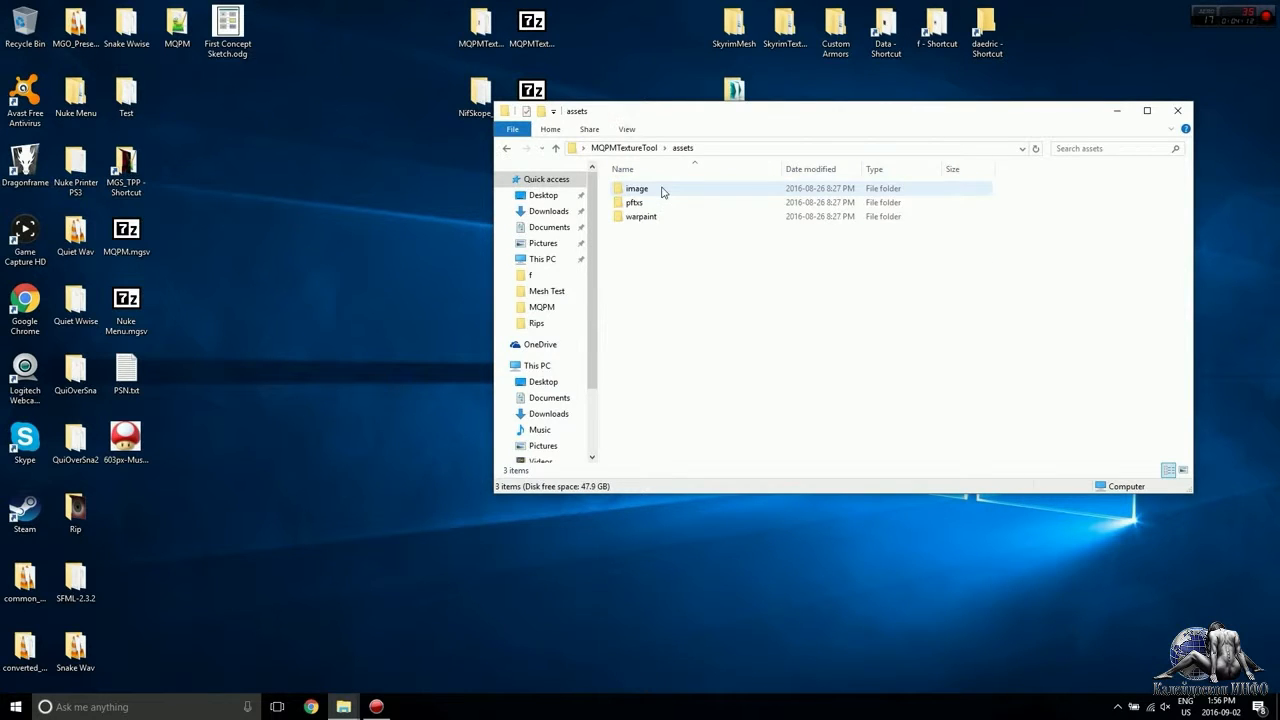
{"action": "double_click", "coordinate": [657, 190]}
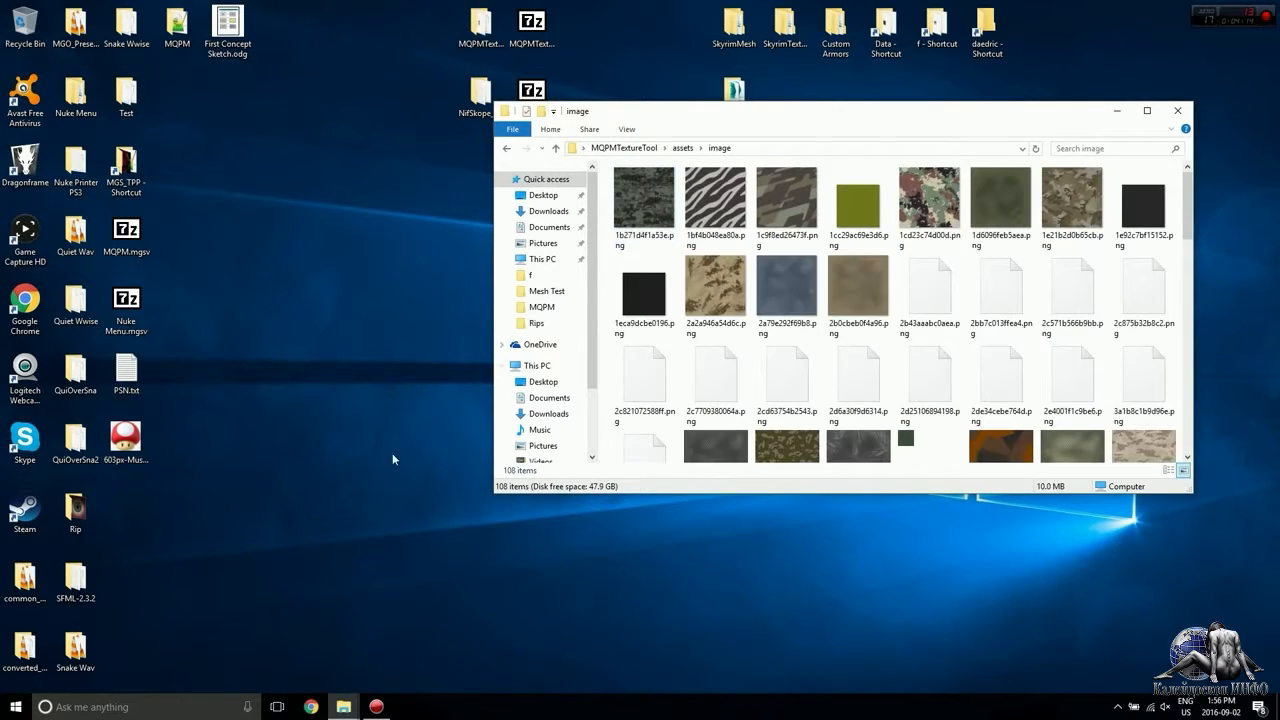
Step: Return to the FtexTool folder, open mushroom.dds in paint.net, save it there as mushroom.png in PNG format, and close paint.net
{"action": "mouse_move", "coordinate": [340, 712]}
{"action": "left_click", "coordinate": [266, 638]}
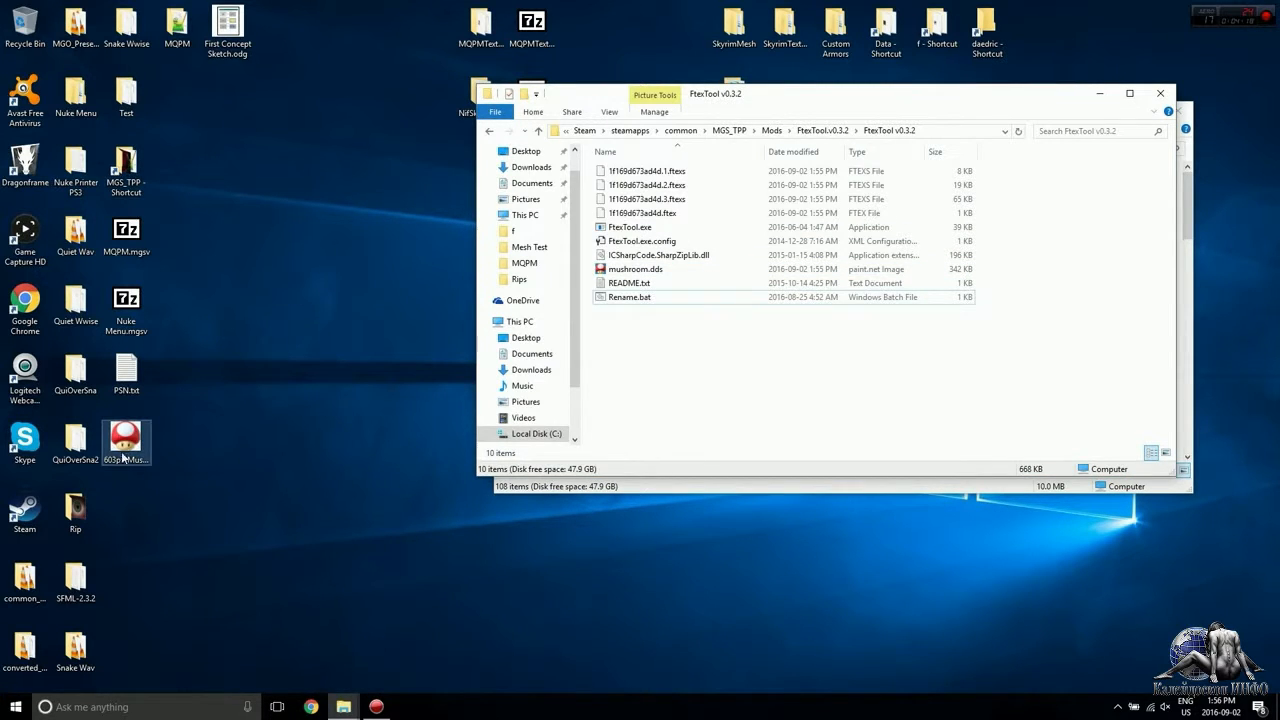
{"action": "left_click", "coordinate": [130, 440]}
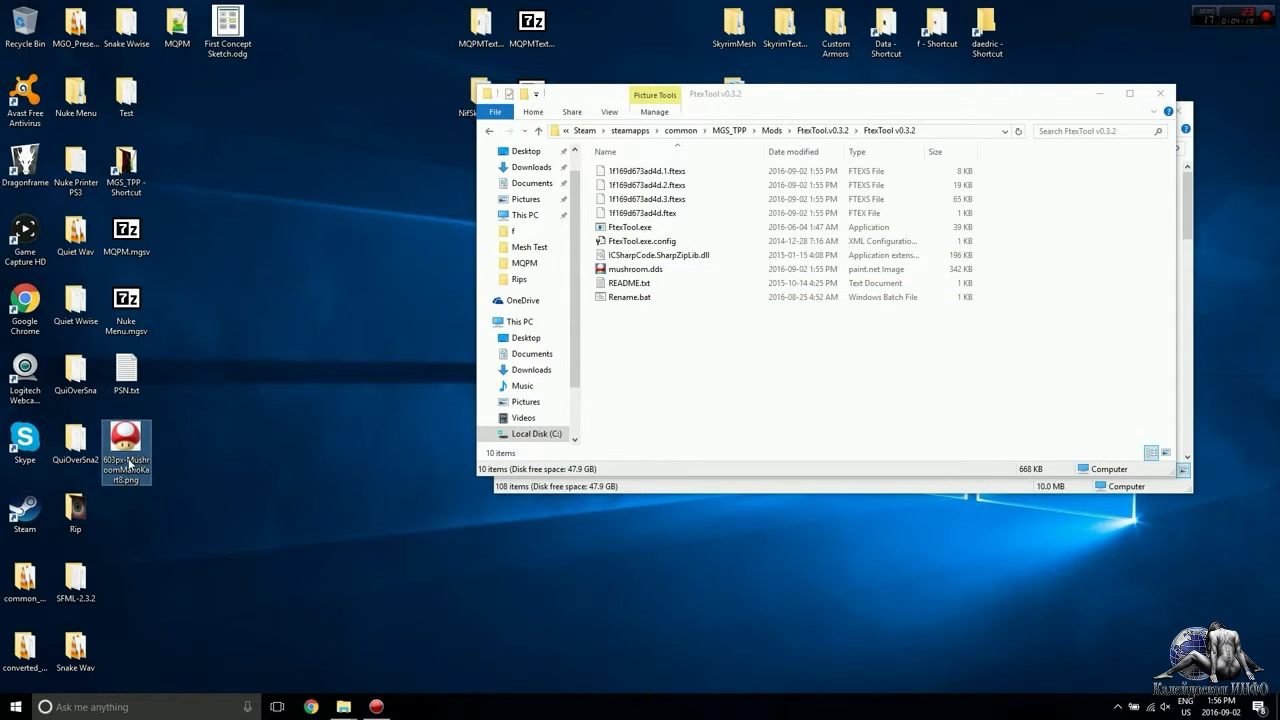
{"action": "left_click", "coordinate": [723, 334]}
{"action": "double_click", "coordinate": [640, 269]}
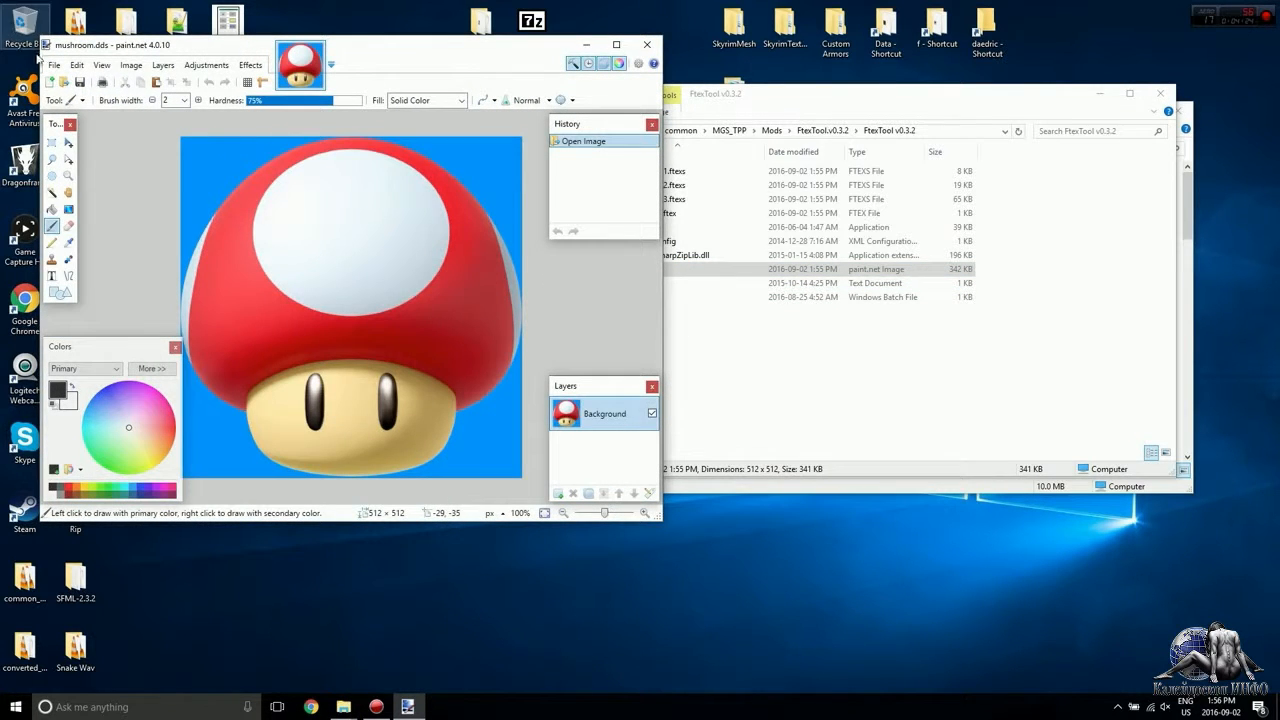
{"action": "left_click", "coordinate": [64, 64]}
{"action": "left_click", "coordinate": [80, 173]}
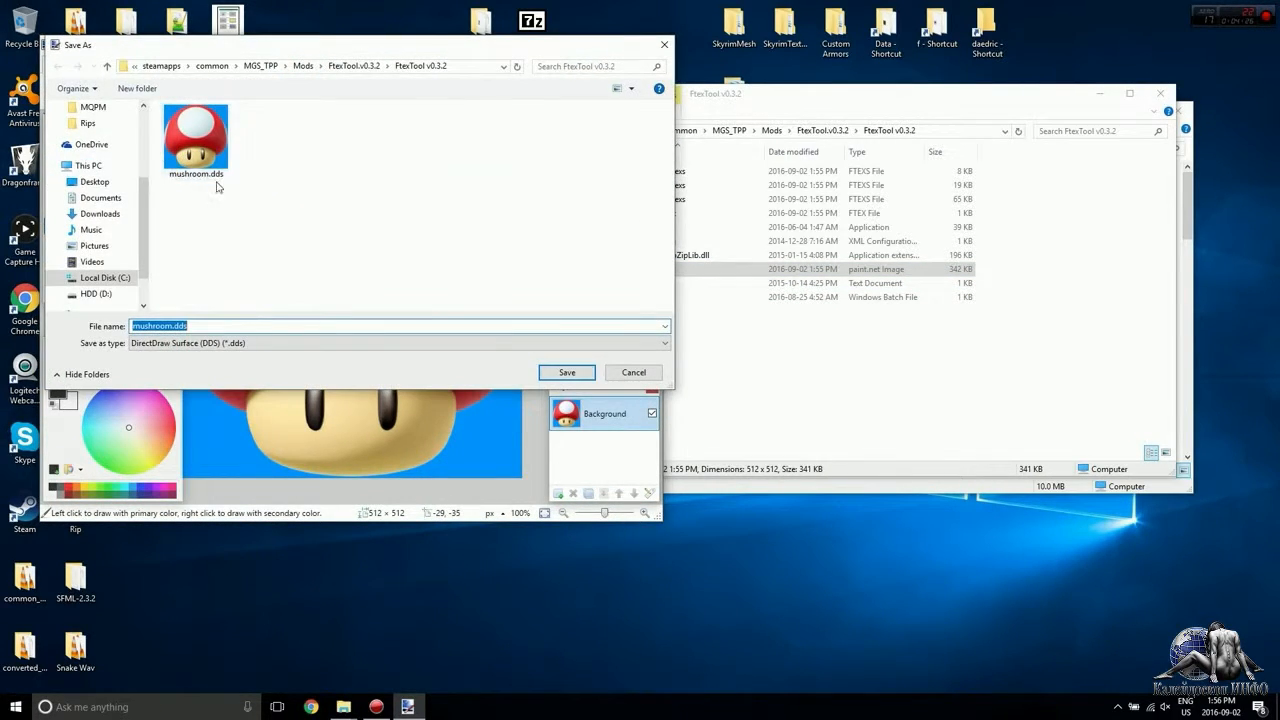
{"action": "left_click", "coordinate": [204, 345]}
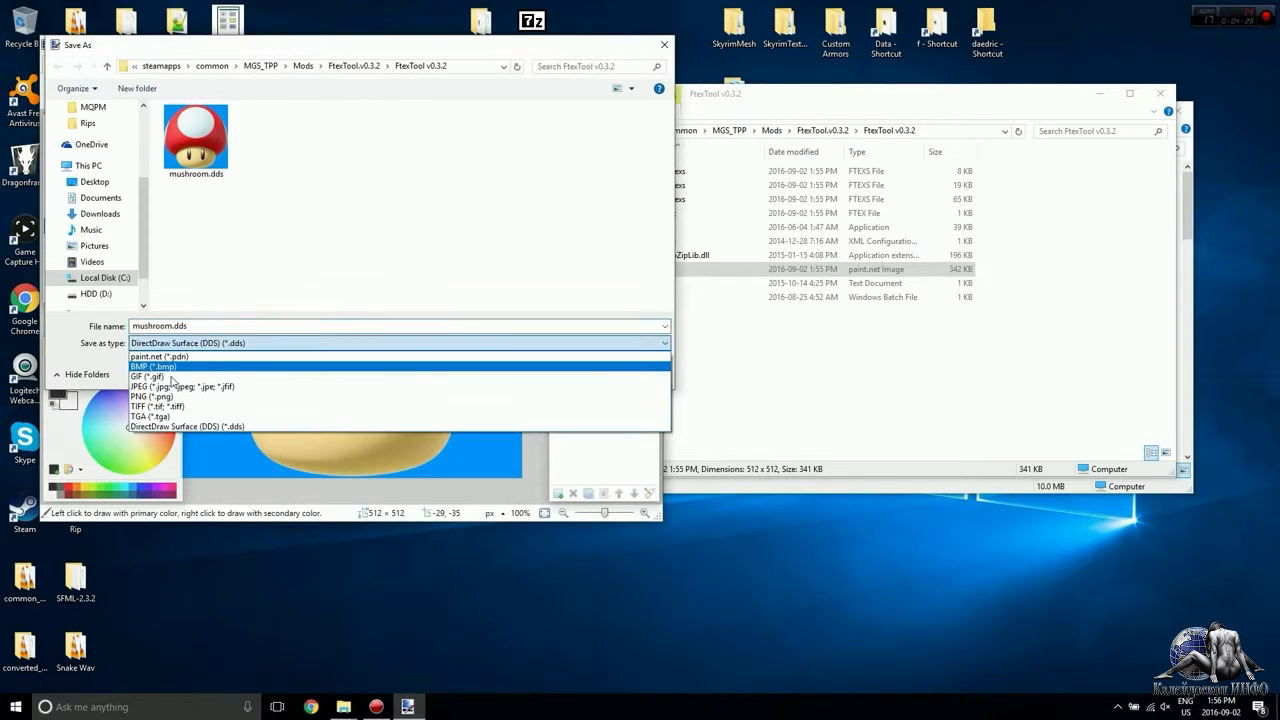
{"action": "left_click", "coordinate": [180, 390]}
{"action": "left_click", "coordinate": [548, 373]}
{"action": "left_click", "coordinate": [453, 457]}
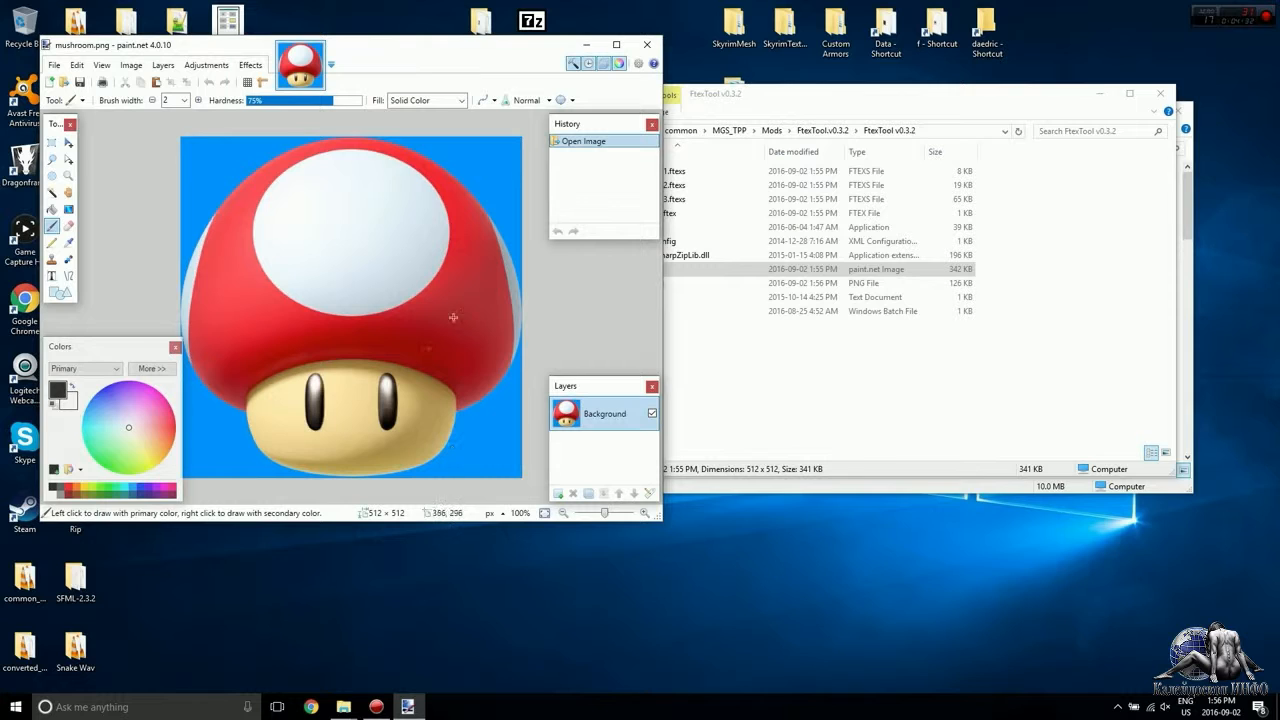
{"action": "left_click", "coordinate": [648, 45]}
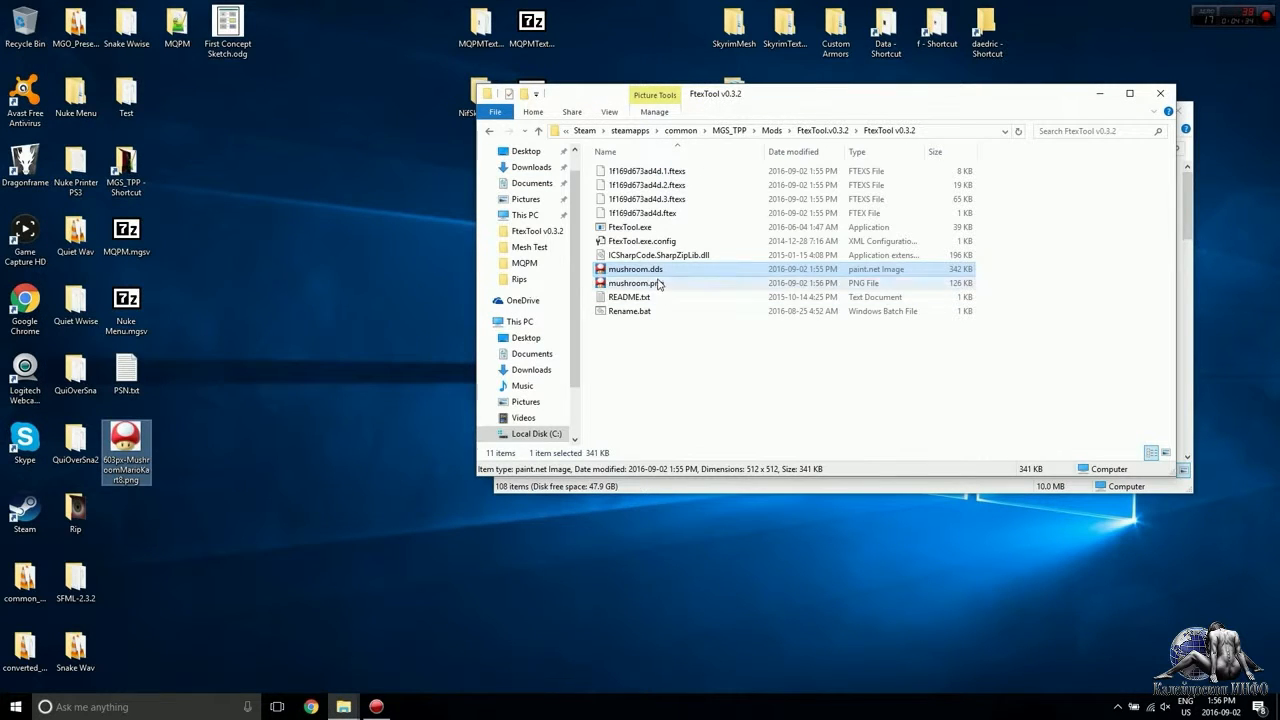
Step: Copy mushroom.png from the FtexTool folder into the image folder of MQPMTextureTool
{"action": "left_click", "coordinate": [652, 285]}
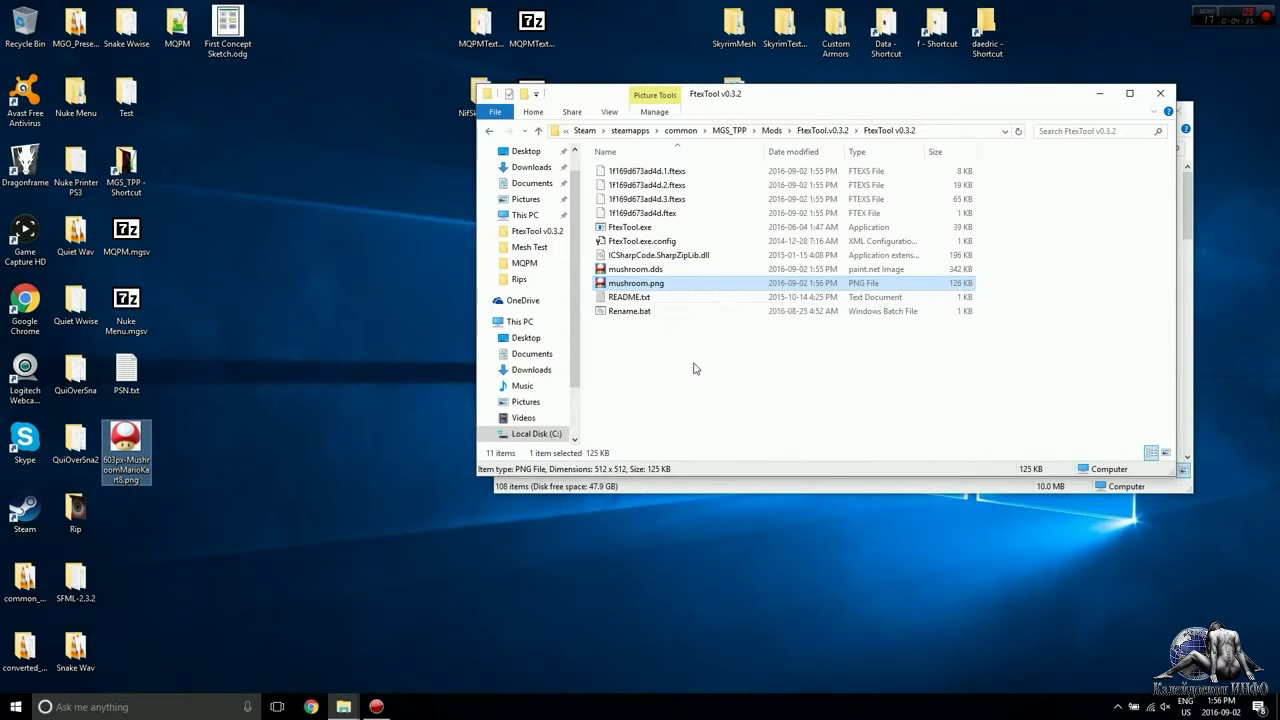
{"action": "left_click", "coordinate": [626, 490]}
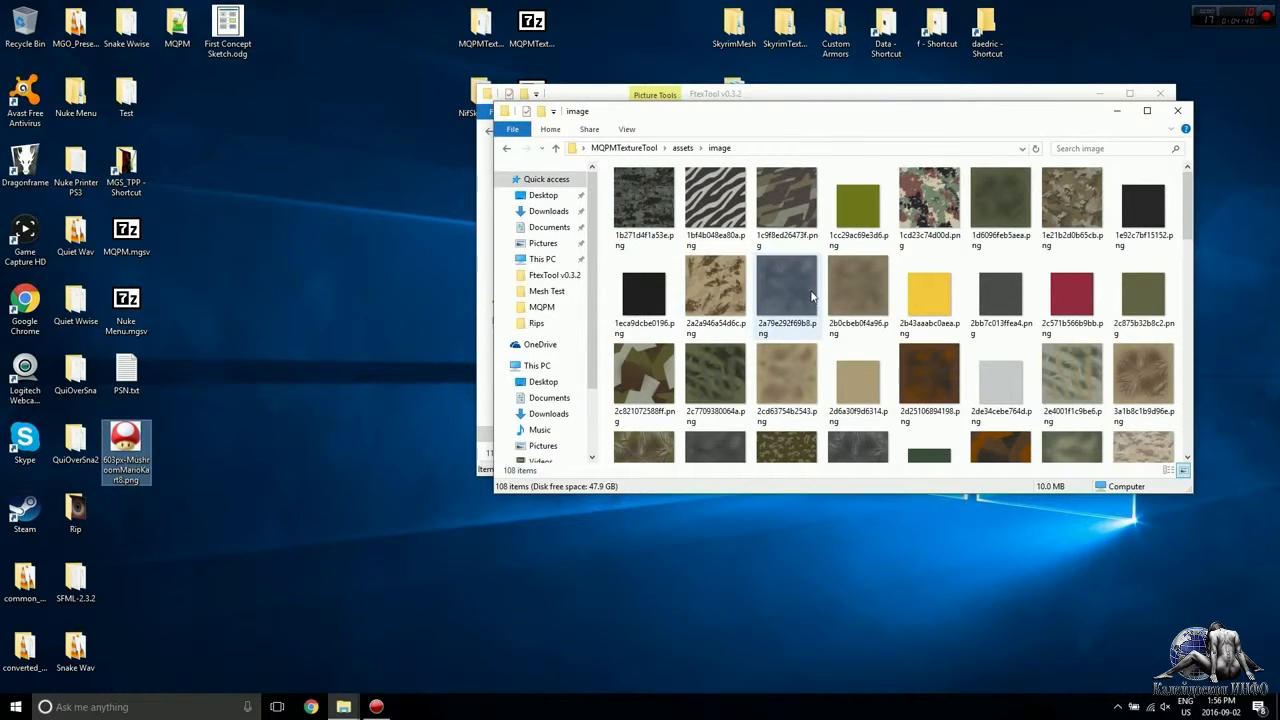
{"action": "key", "text": "ctrl+v"}
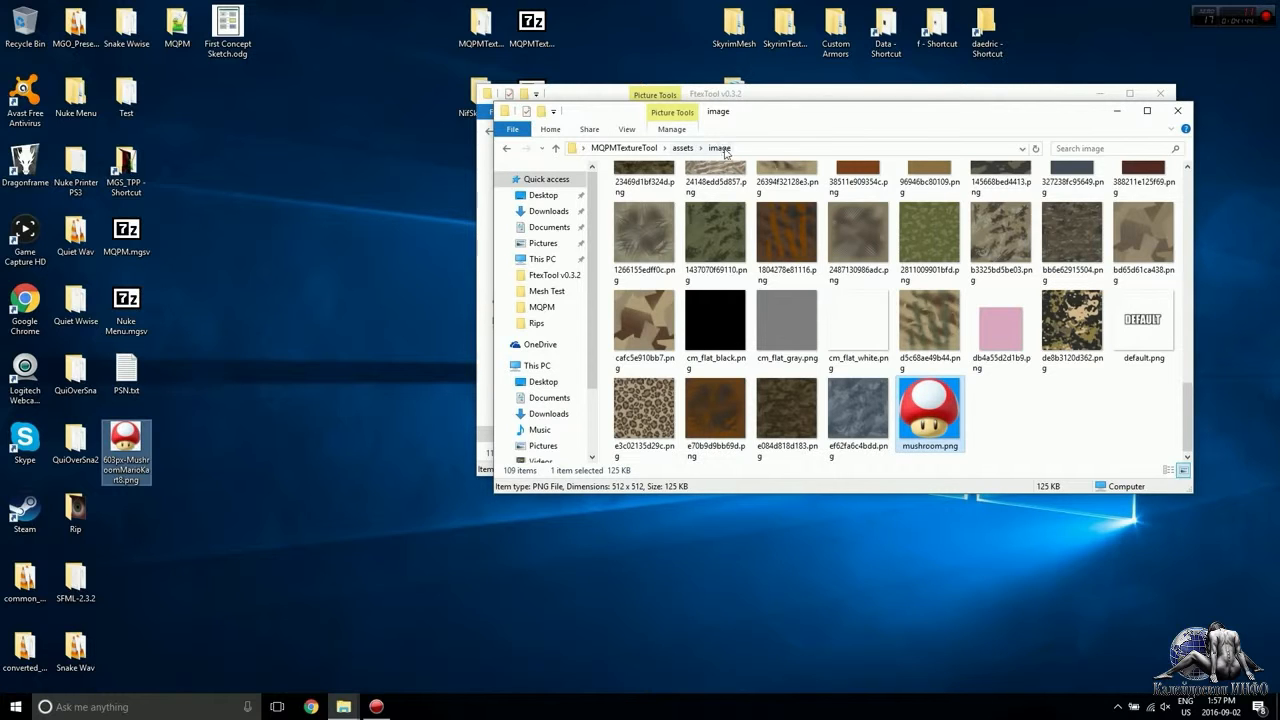
Step: Create a folder named mushroom inside the assets\pftxs folder of MQPMTextureTool
{"action": "left_click", "coordinate": [683, 148]}
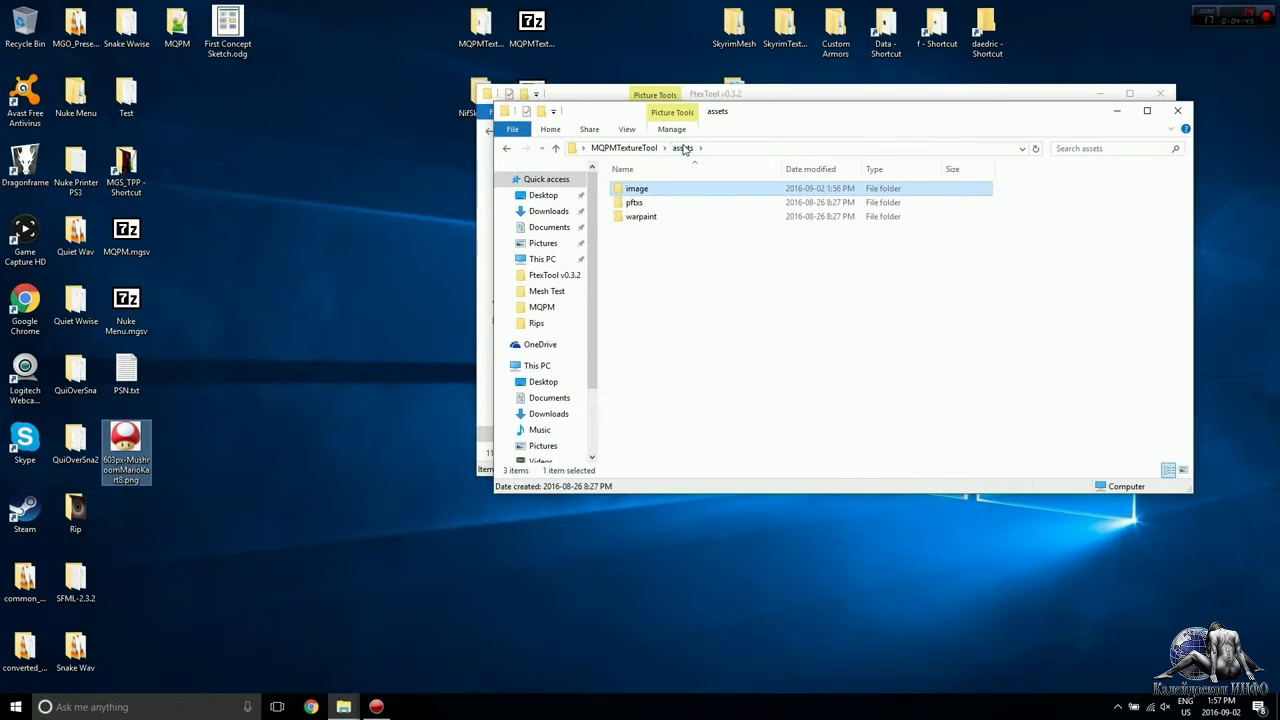
{"action": "double_click", "coordinate": [638, 204]}
{"action": "right_click", "coordinate": [1050, 248]}
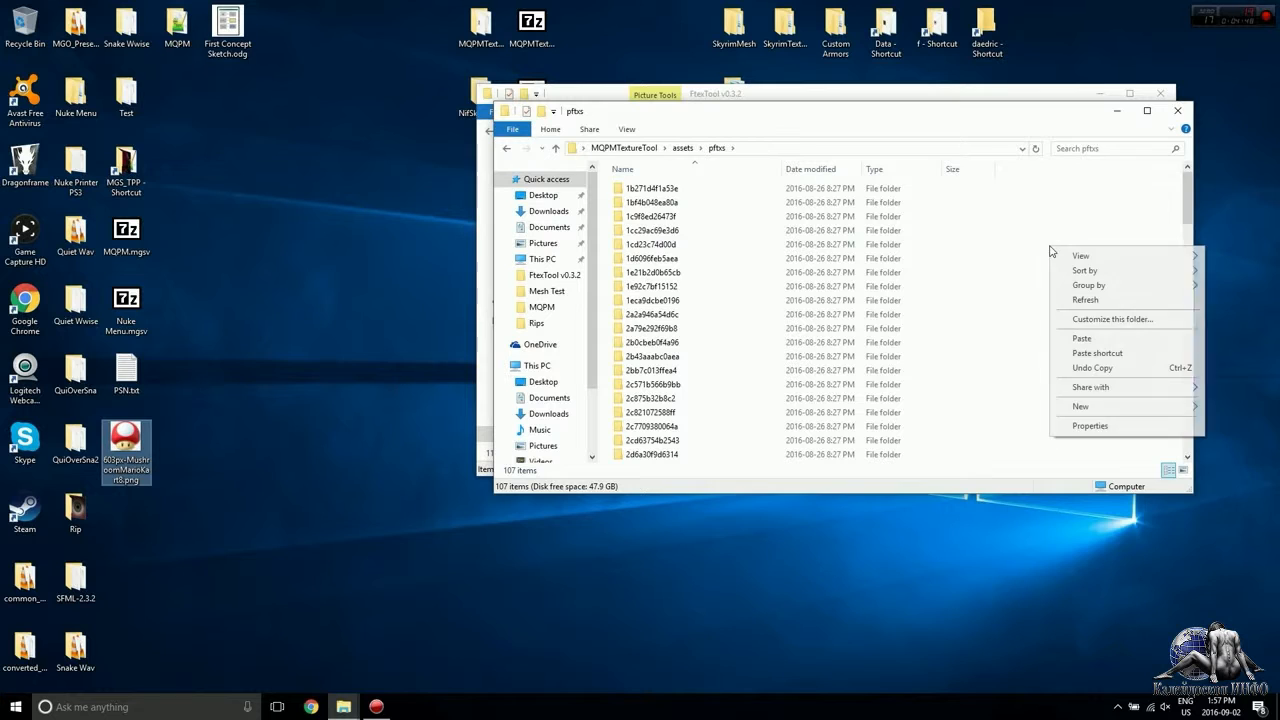
{"action": "mouse_move", "coordinate": [1088, 407]}
{"action": "left_click", "coordinate": [940, 407]}
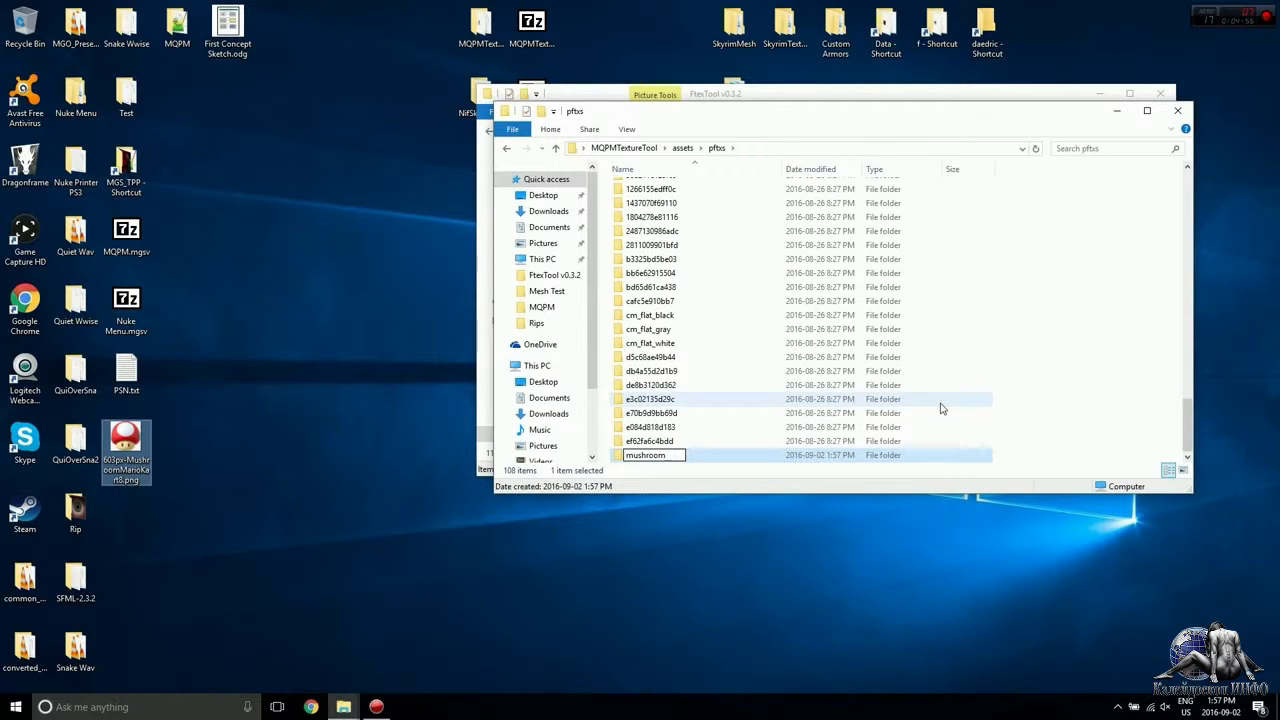
{"action": "key", "text": "Return"}
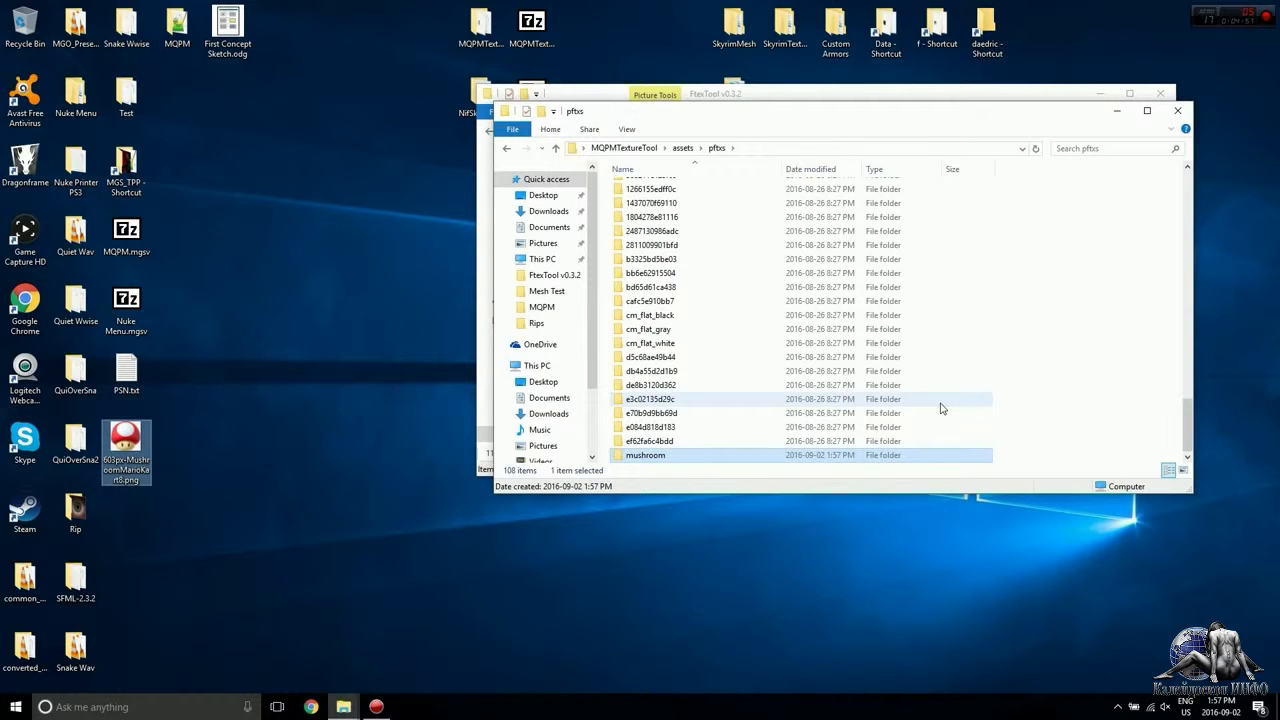
Step: Copy the four 1f169d673ad4d .ftex and .ftexs files from the FtexTool folder into the mushroom folder, and close both folder windows
{"action": "left_click", "coordinate": [692, 95]}
{"action": "left_click_drag", "start_coordinate": [591, 166], "coordinate": [614, 212]}
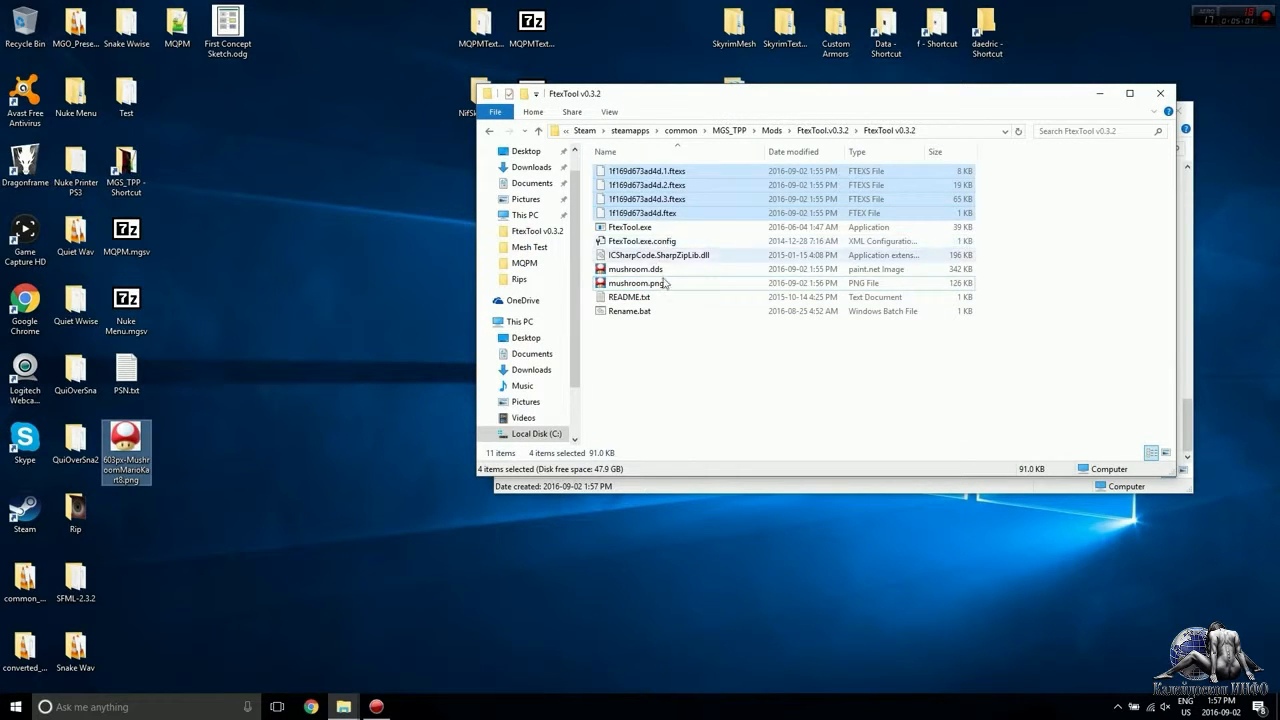
{"action": "left_click", "coordinate": [632, 486]}
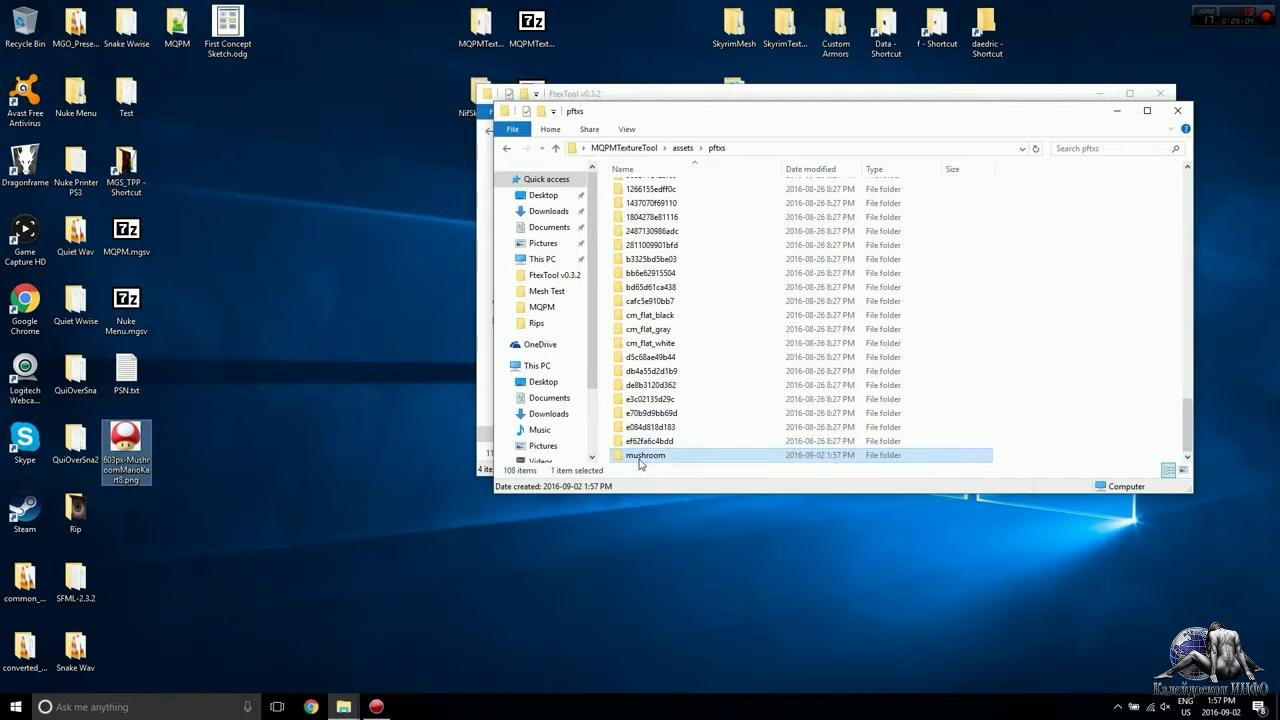
{"action": "double_click", "coordinate": [655, 455]}
{"action": "key", "text": "ctrl+v"}
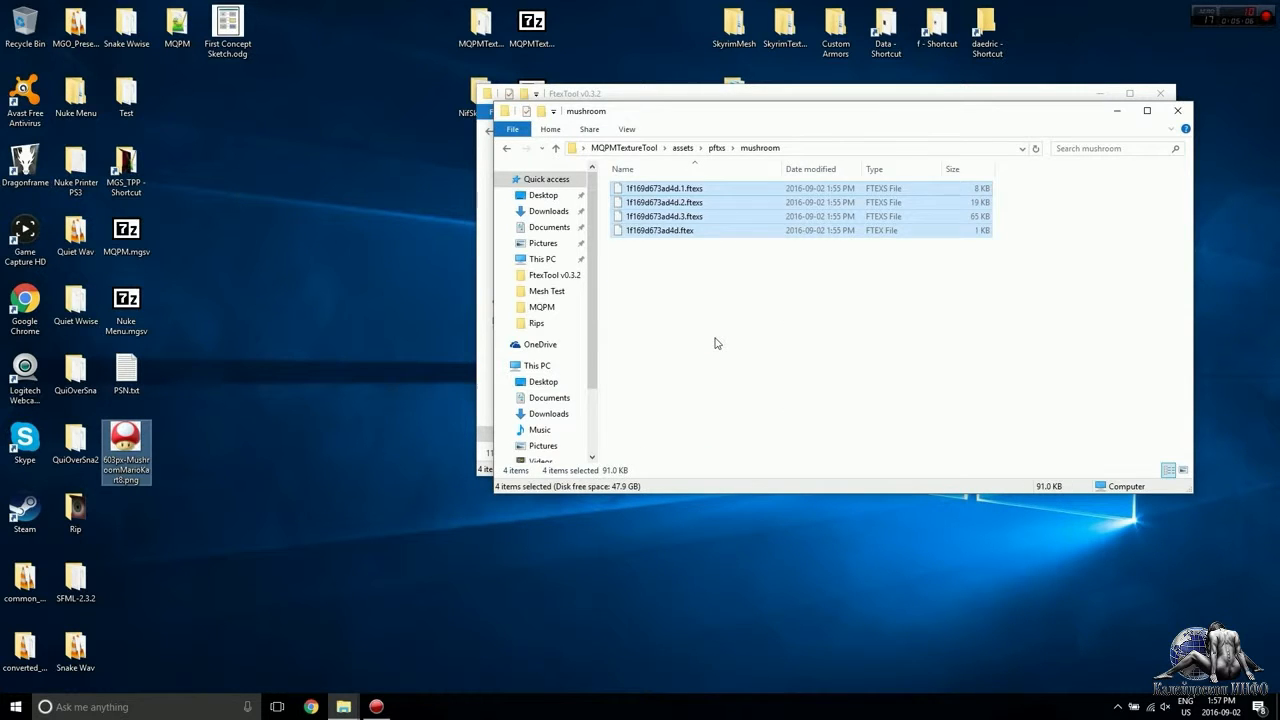
{"action": "left_click", "coordinate": [738, 258]}
{"action": "left_click", "coordinate": [1177, 110]}
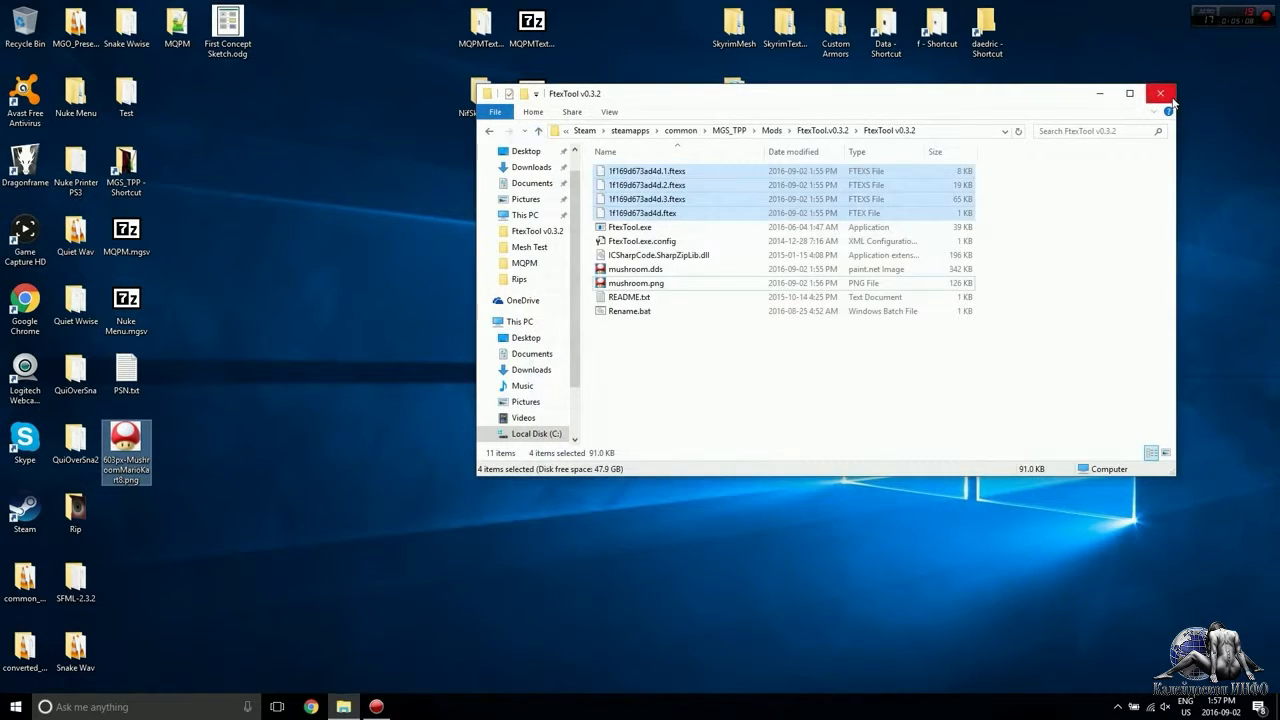
{"action": "left_click", "coordinate": [1160, 94]}
Step: Launch the texture tool application from the MQPMTextureTool folder on the Desktop and select the mushroom texture at the end of its list
{"action": "double_click", "coordinate": [481, 28]}
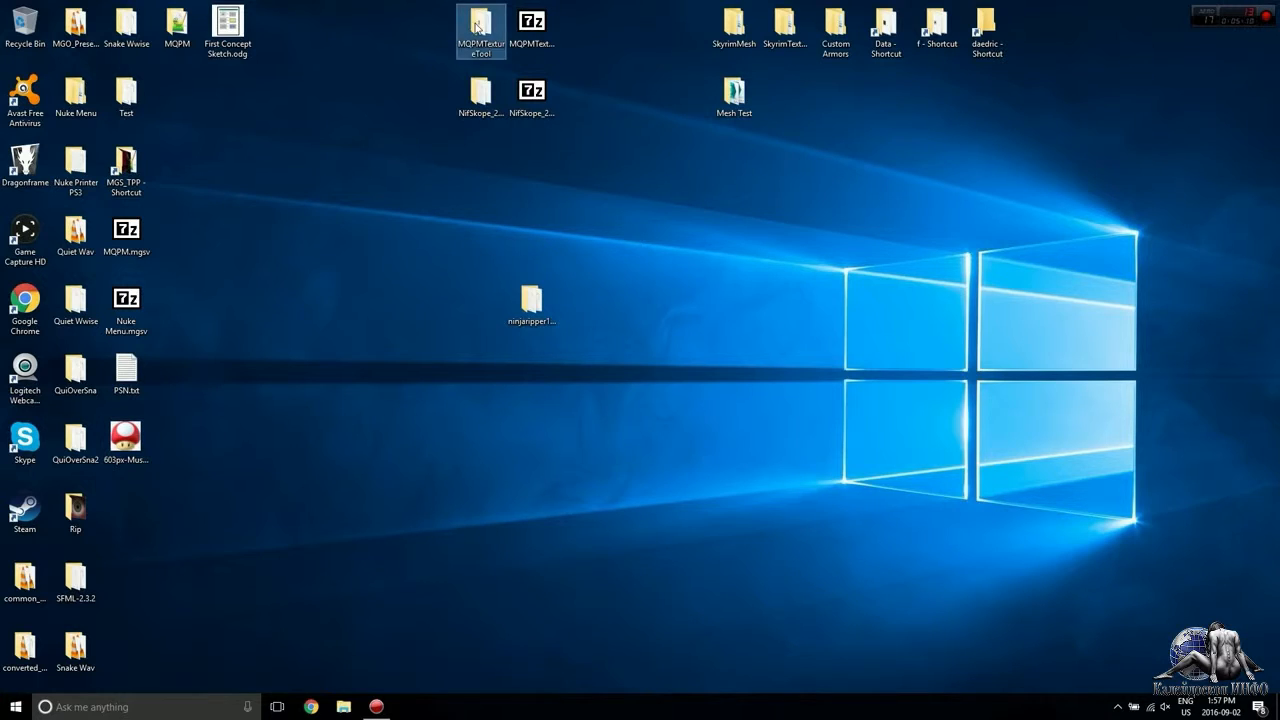
{"action": "double_click", "coordinate": [660, 213]}
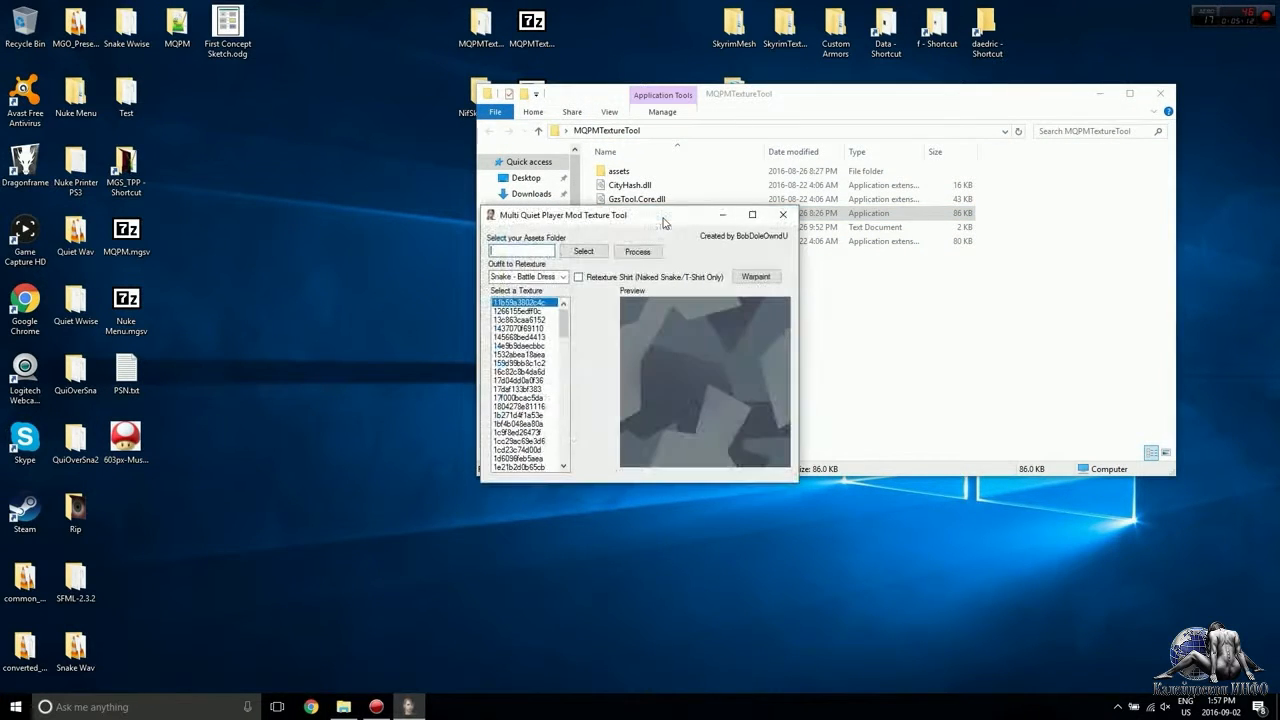
{"action": "left_click_drag", "start_coordinate": [559, 327], "coordinate": [560, 447]}
{"action": "left_click", "coordinate": [510, 467]}
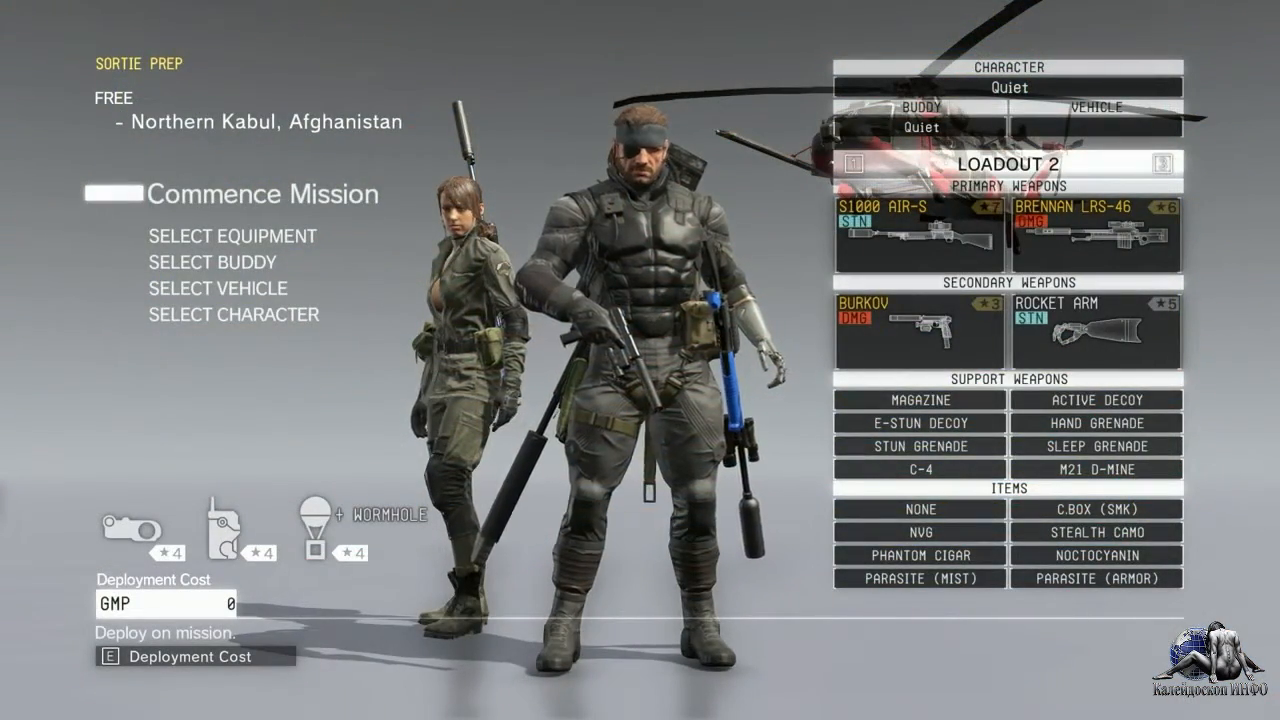
Step: In the game's sortie preparation, open the character selection and change the uniform to Battle Dress
{"action": "key", "text": "Down"}
{"action": "key", "text": "Down"}
{"action": "key", "text": "Down"}
{"action": "key", "text": "Down"}
{"action": "key", "text": "Return"}
{"action": "key", "text": "Down"}
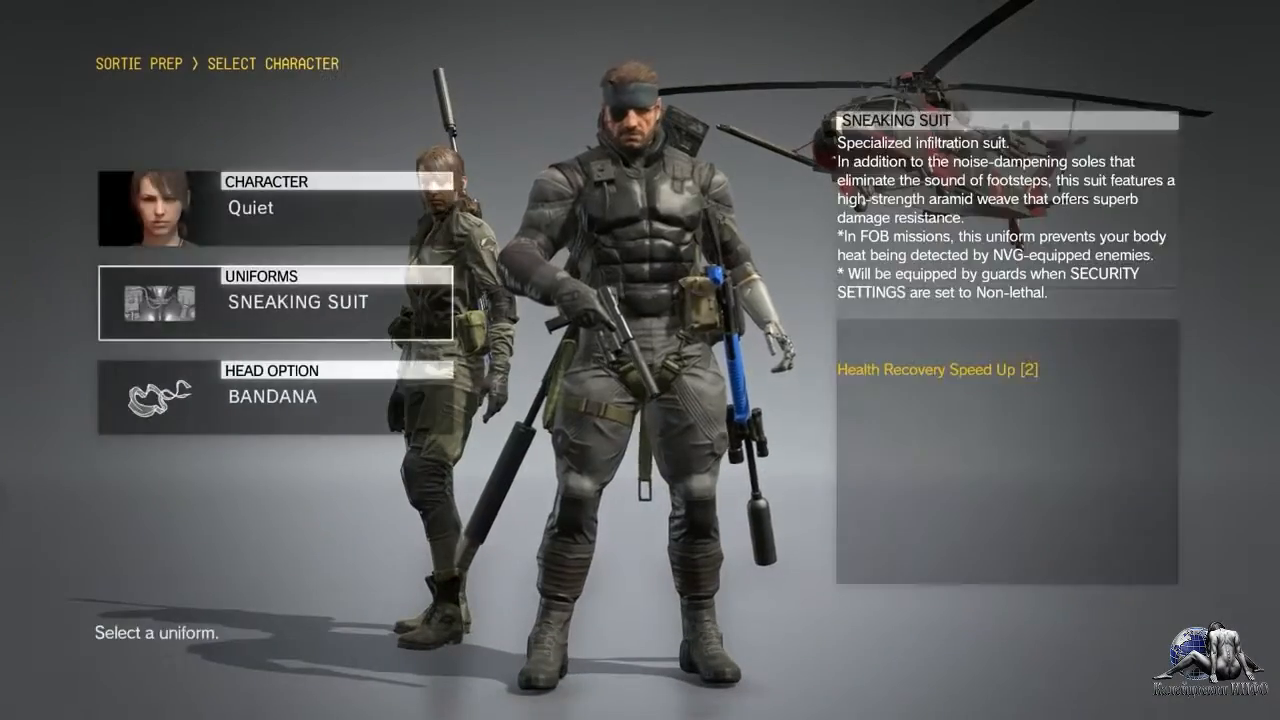
{"action": "key", "text": "Return"}
{"action": "key", "text": "Down"}
{"action": "key", "text": "Return"}
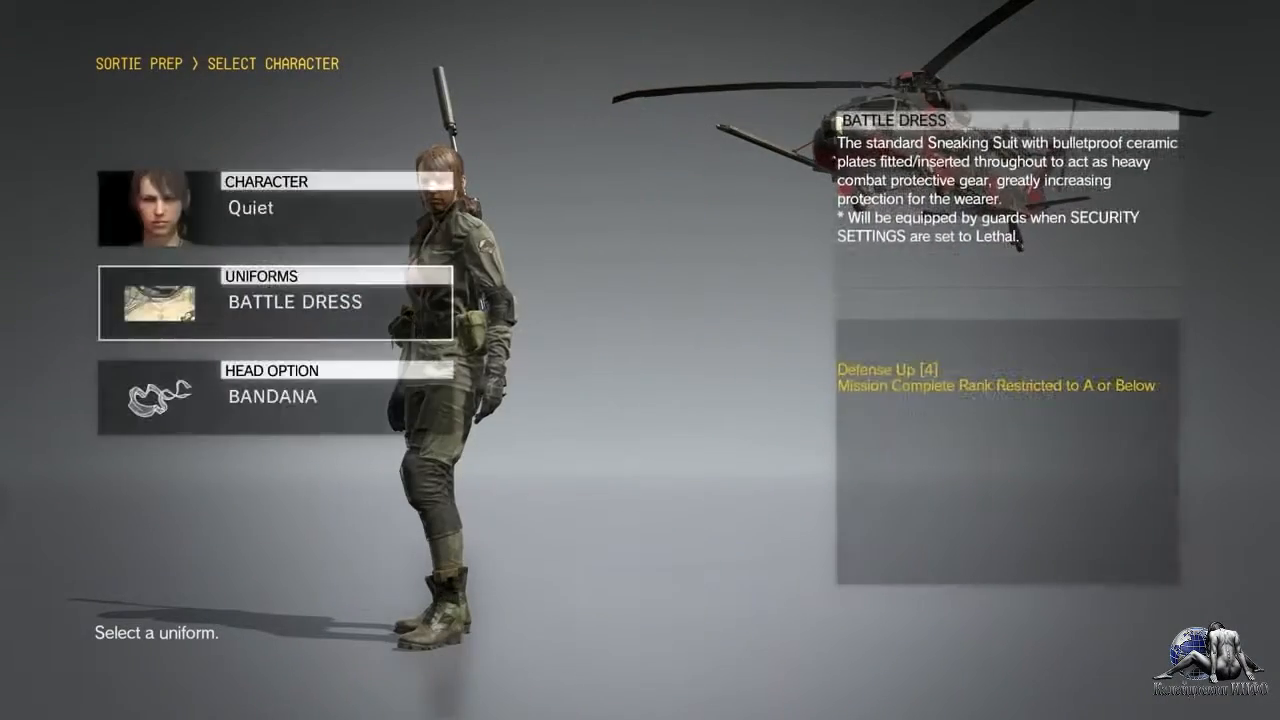